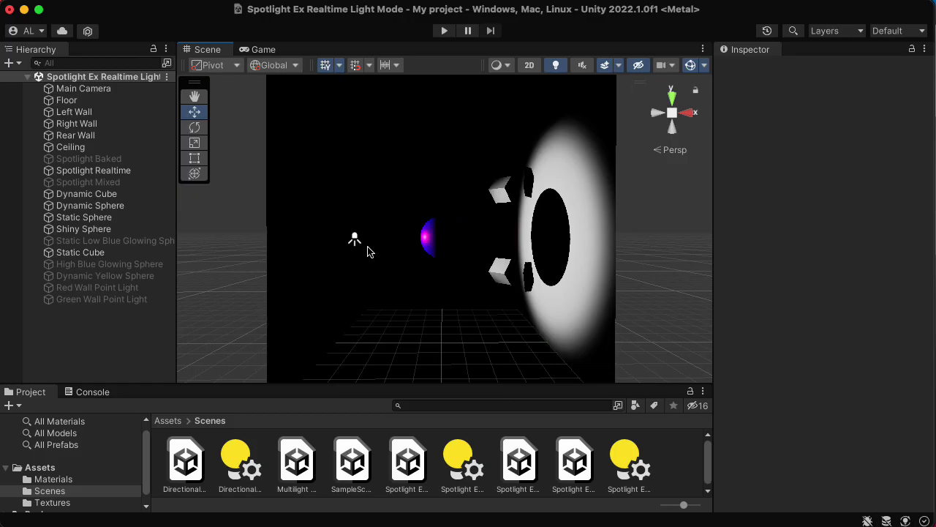
Inspect the Spotlight Realtime light's settings, and check how its lighting renders in the Game view before returning to the Scene view.
click(359, 244)
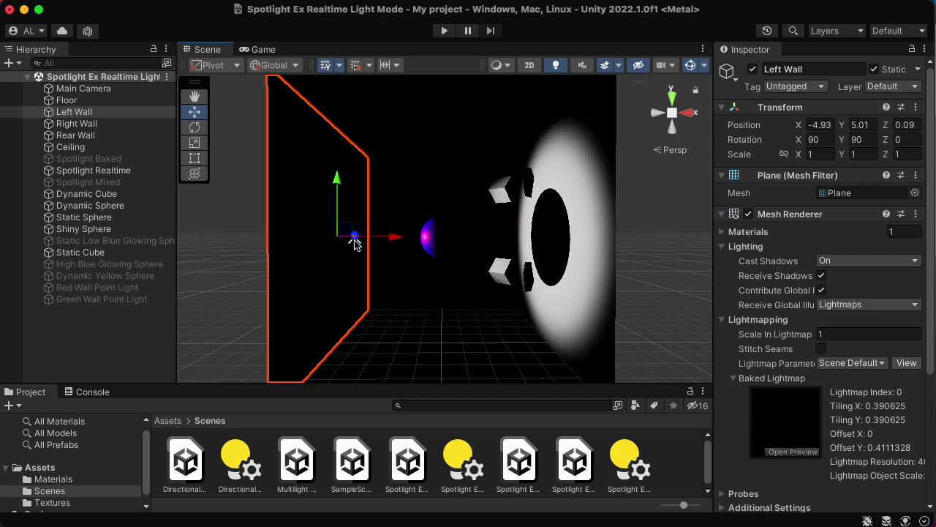
click(356, 244)
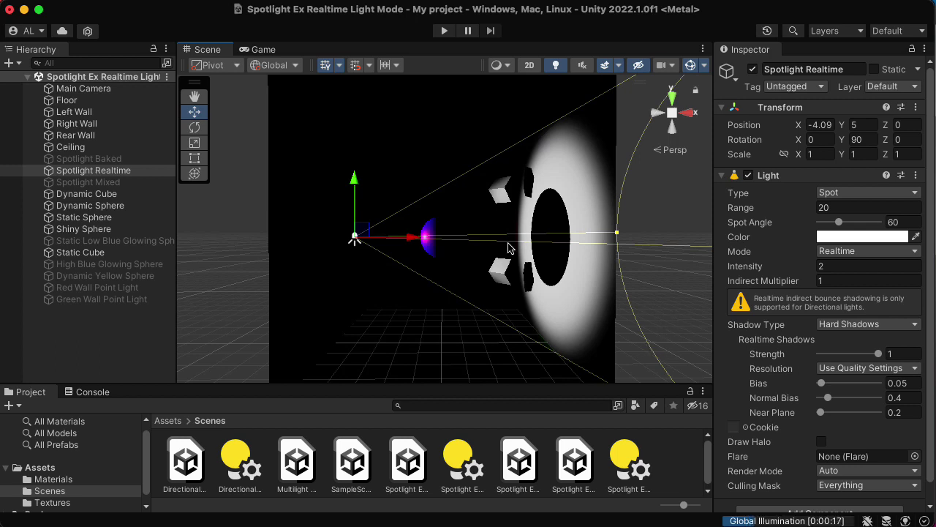
click(289, 288)
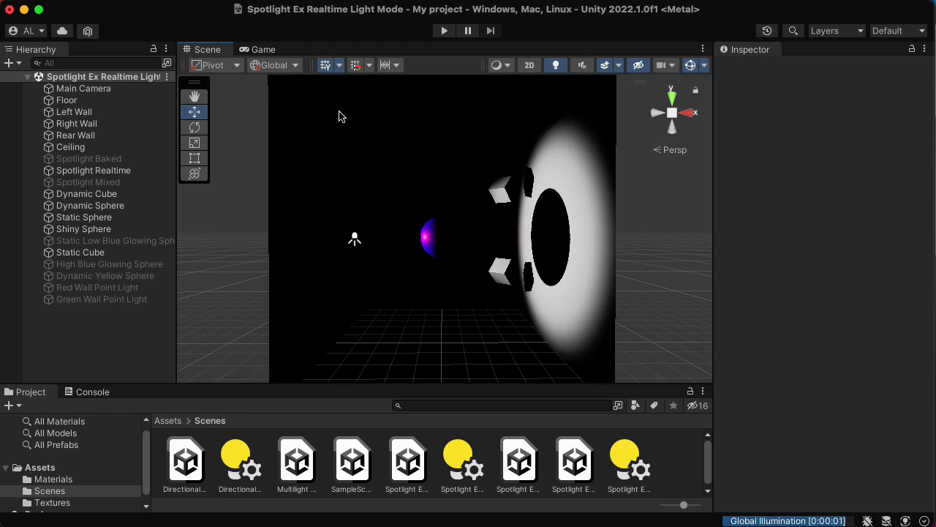
click(261, 49)
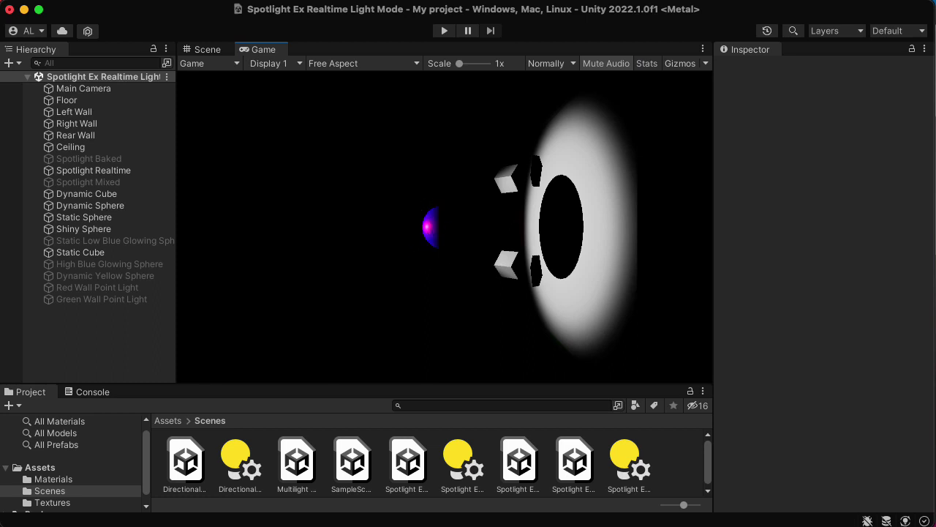
click(199, 51)
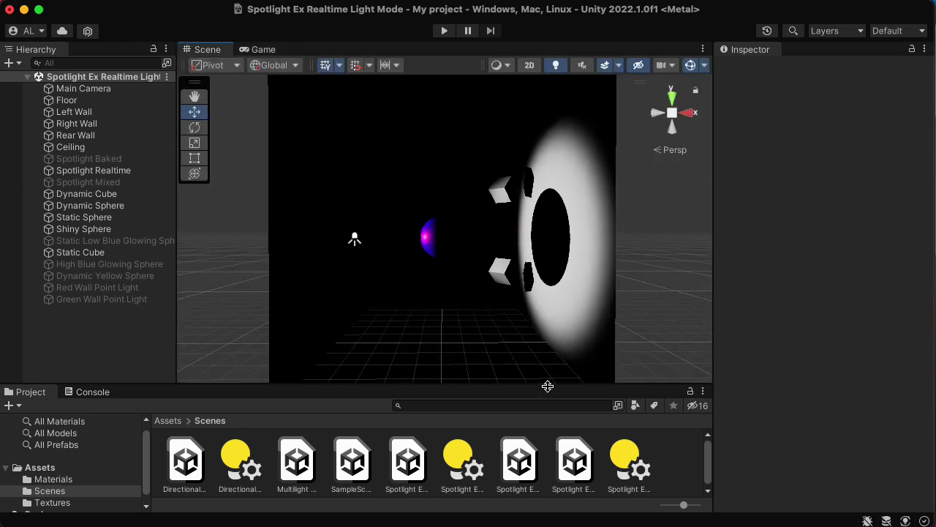
Open the Spotlight Ex Baked Light Mode scene, saving the changes to the realtime scene.
click(569, 484)
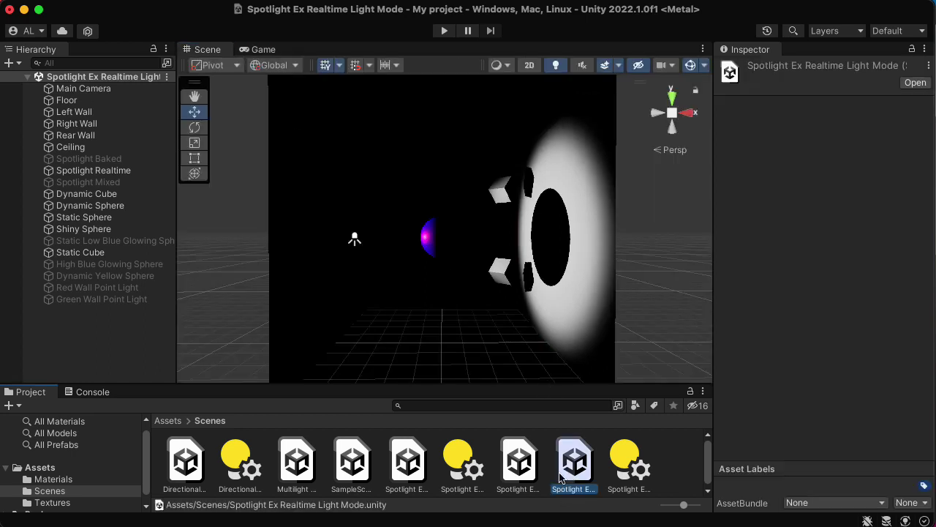
click(523, 468)
click(414, 459)
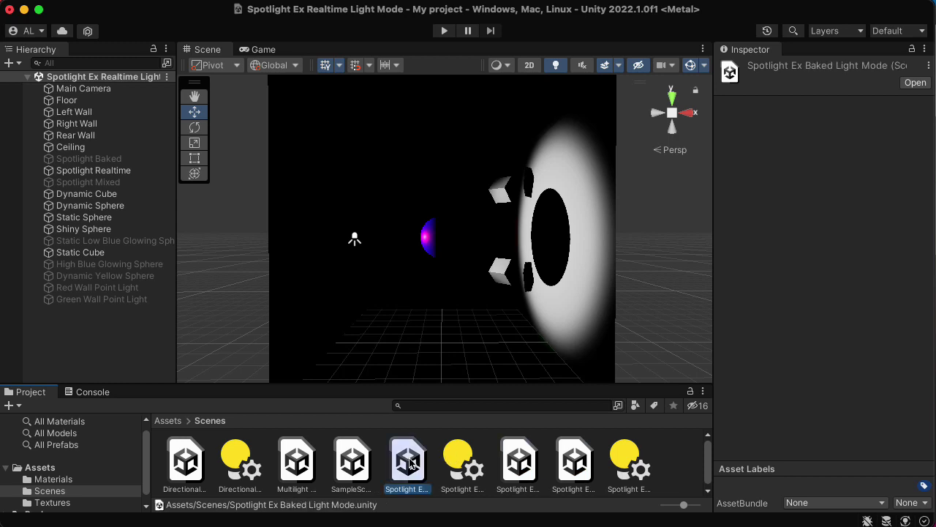
double_click(411, 469)
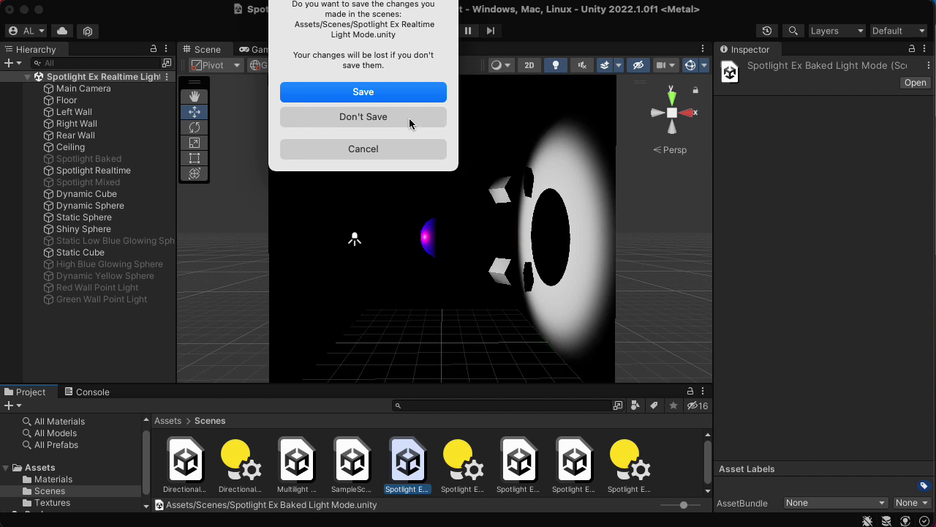
click(402, 95)
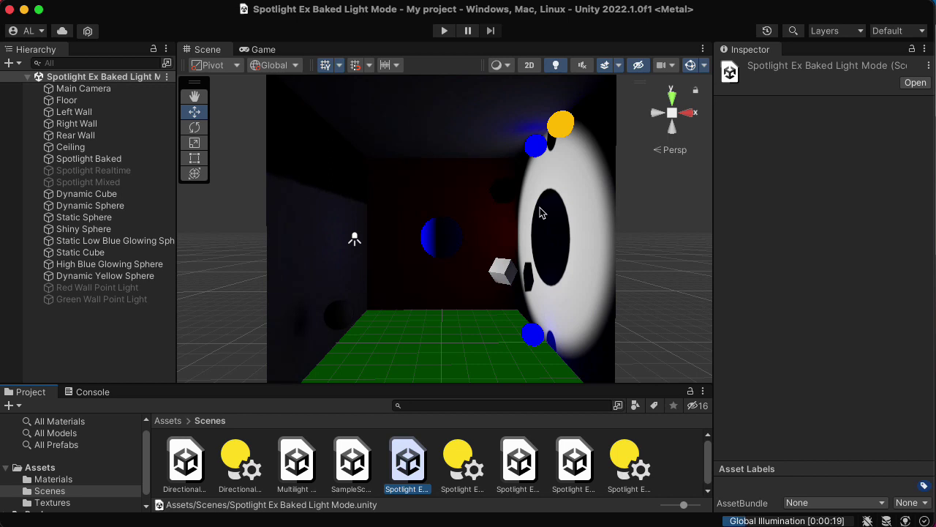
Inspect the Spotlight Baked light's settings and compare the baked lighting in the Game and Scene views.
click(355, 241)
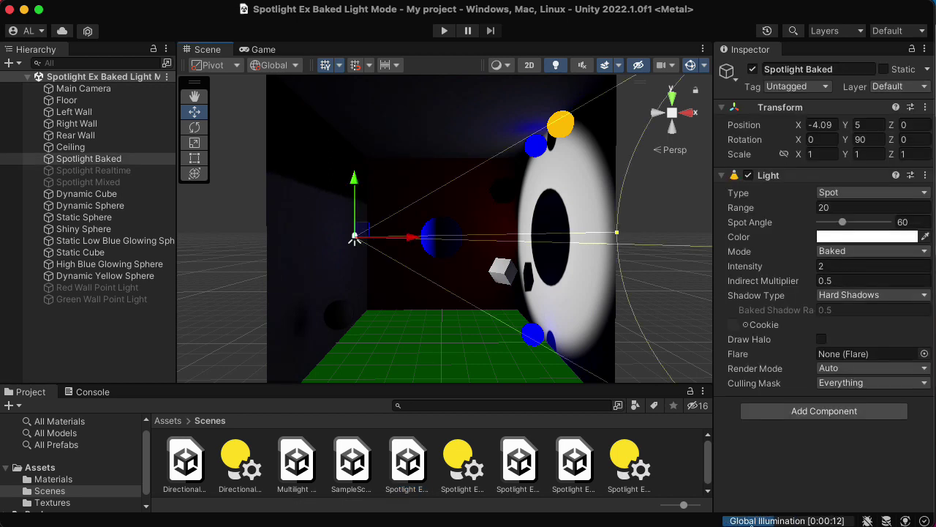
click(256, 49)
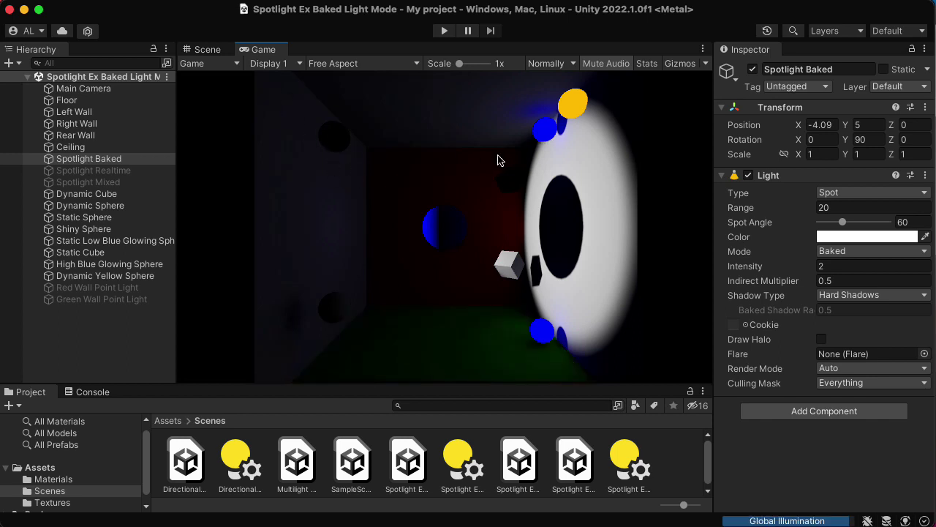
click(206, 49)
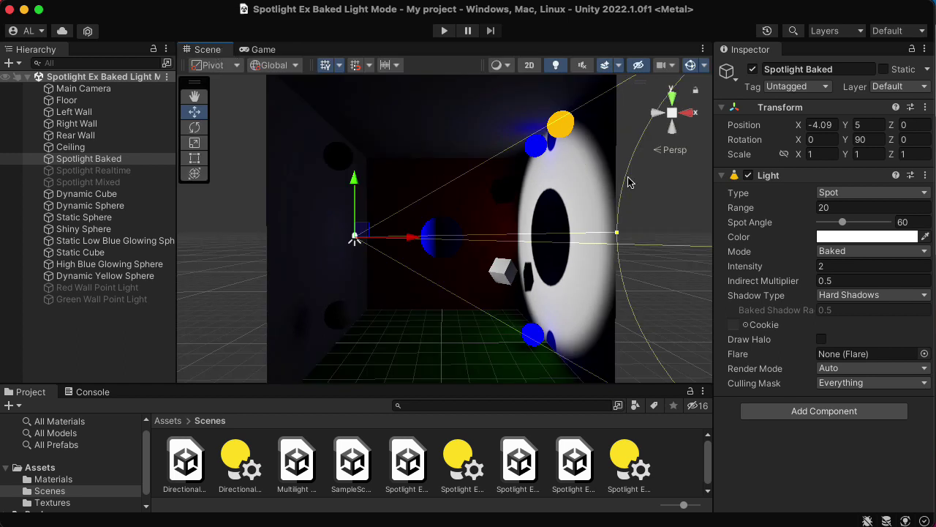
click(265, 50)
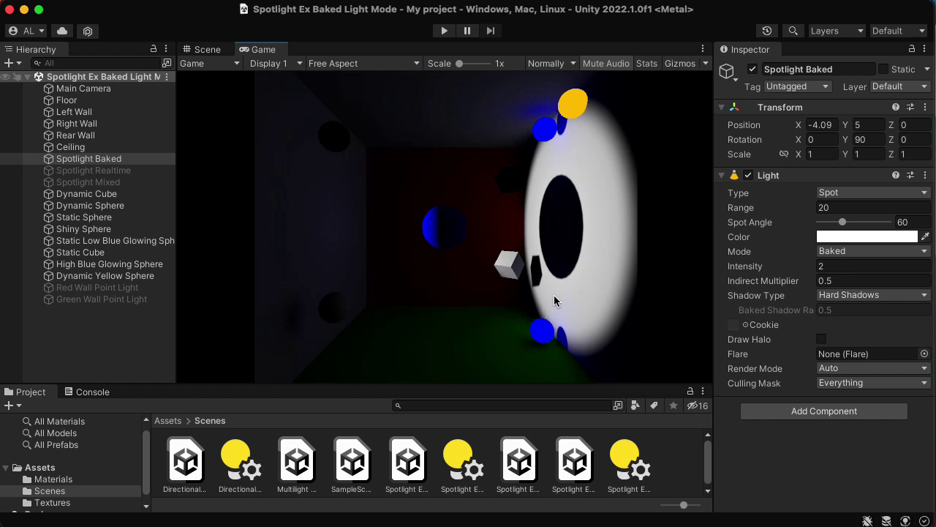
click(200, 51)
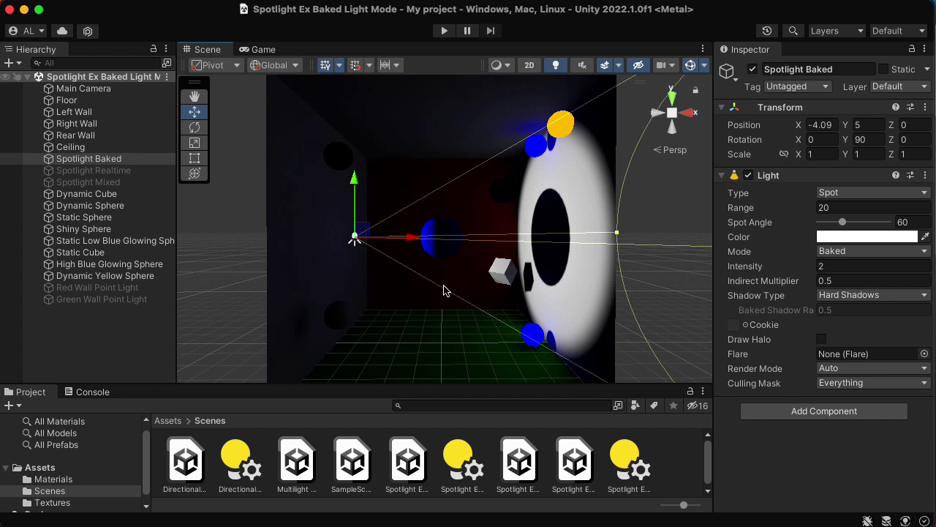
click(263, 49)
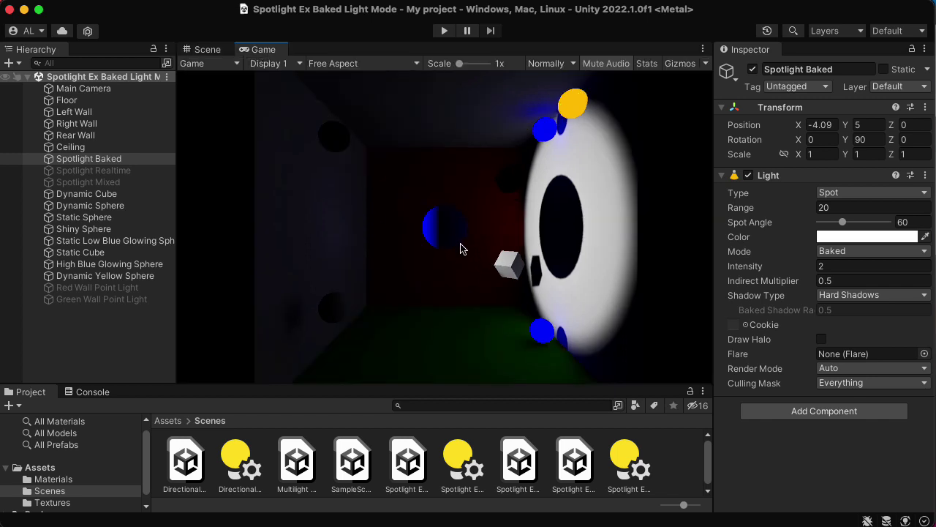
click(212, 51)
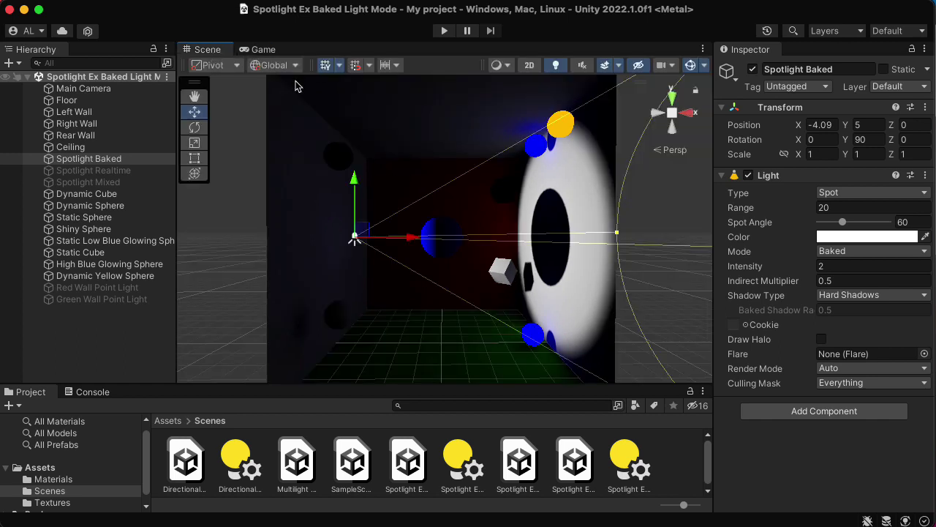
click(236, 202)
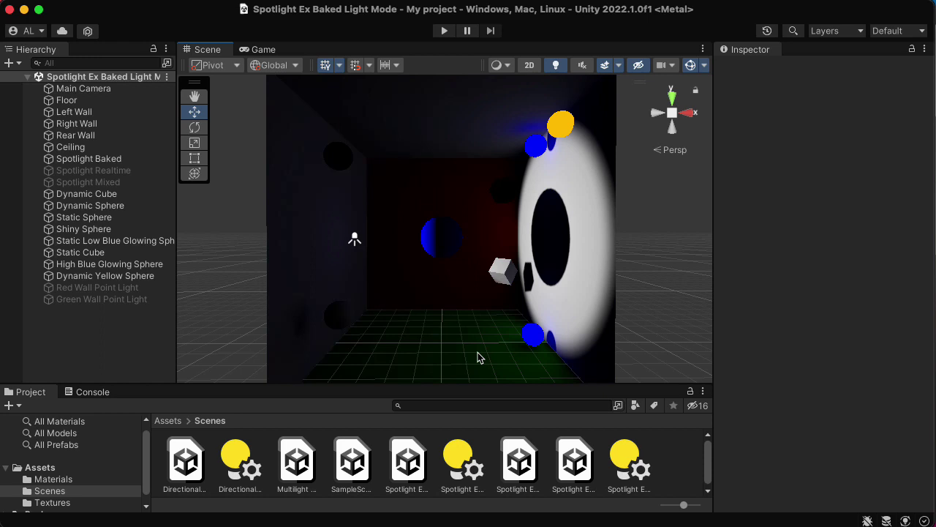
Open the Spotlight Ex Mixed Light Mode scene from the Scenes folder.
click(410, 472)
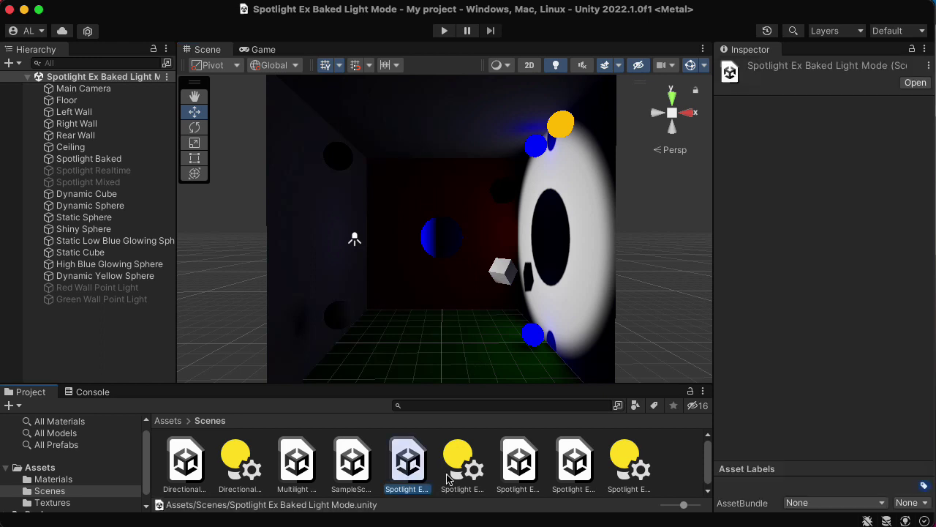
click(526, 472)
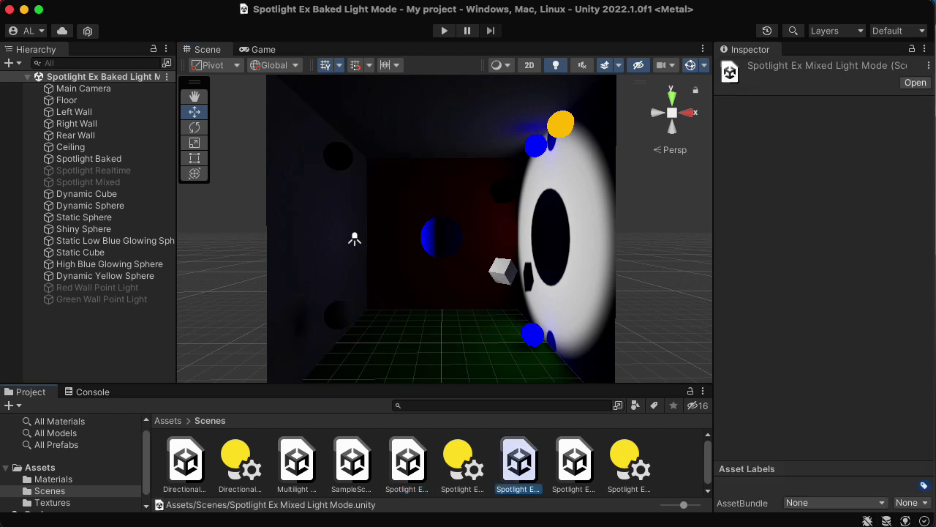
double_click(525, 472)
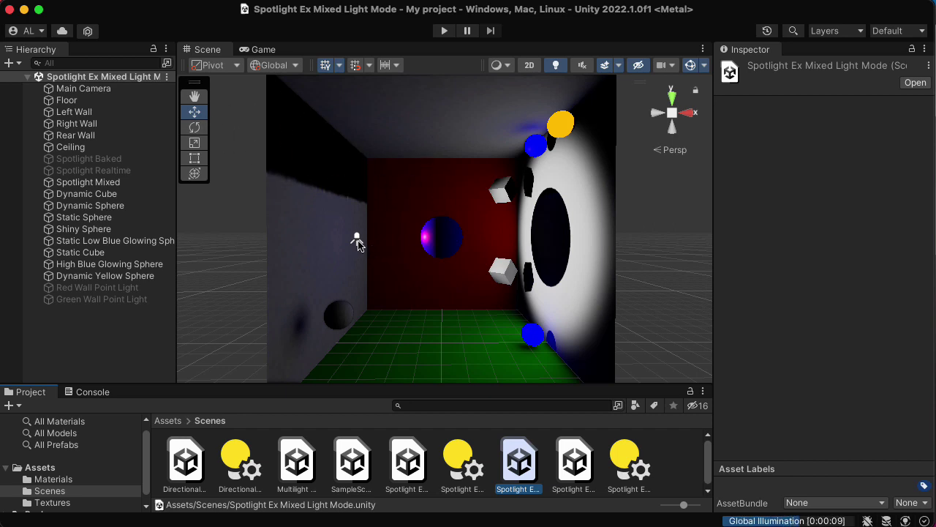
Inspect the Spotlight Mixed light's settings and check the mixed lighting in the Game view before returning to the Scene view.
click(356, 238)
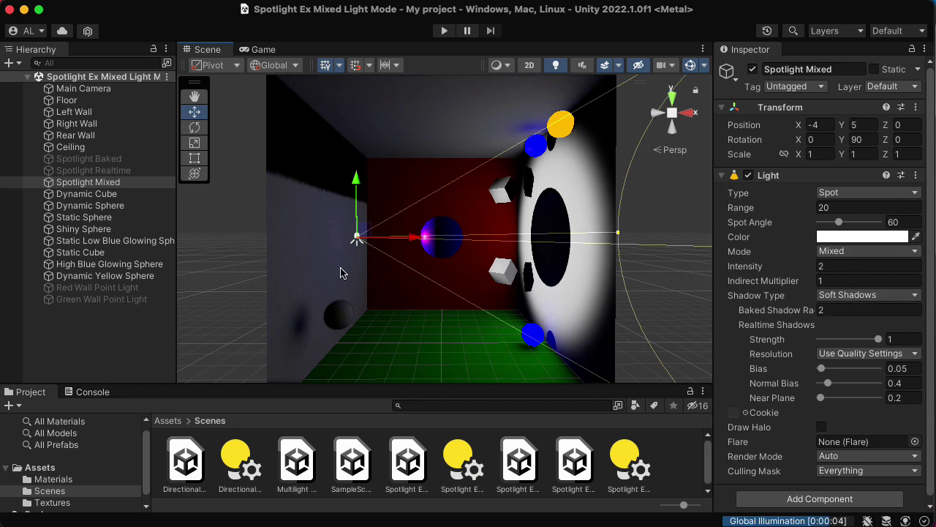
click(215, 287)
click(262, 49)
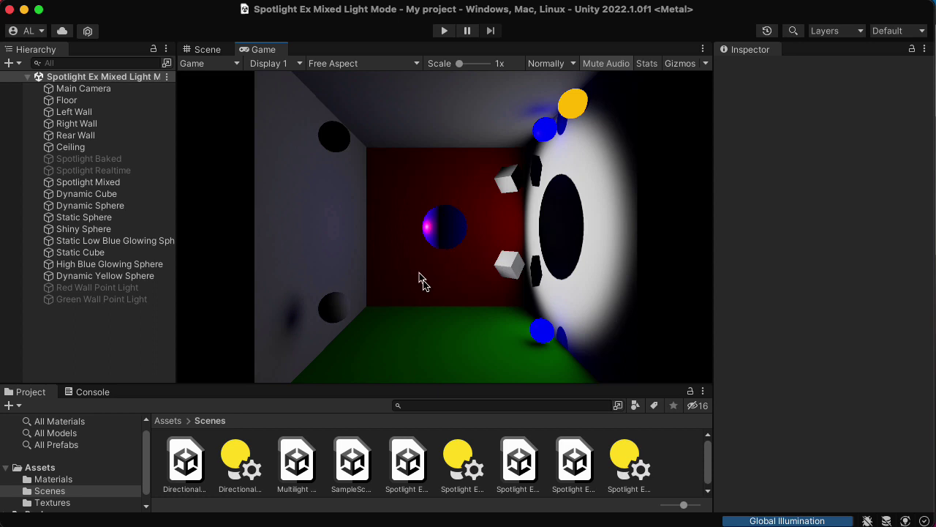
click(207, 50)
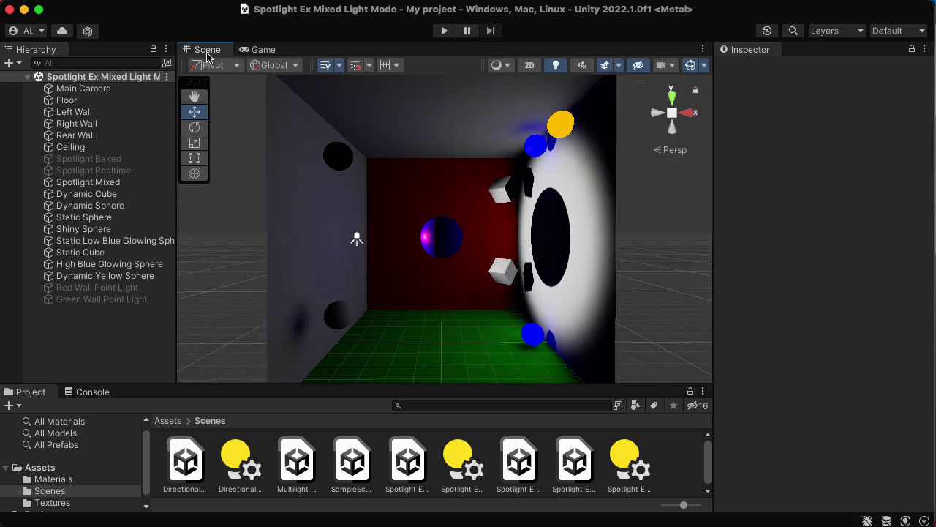
Reopen the Spotlight Ex Baked Light Mode scene.
click(519, 461)
click(409, 462)
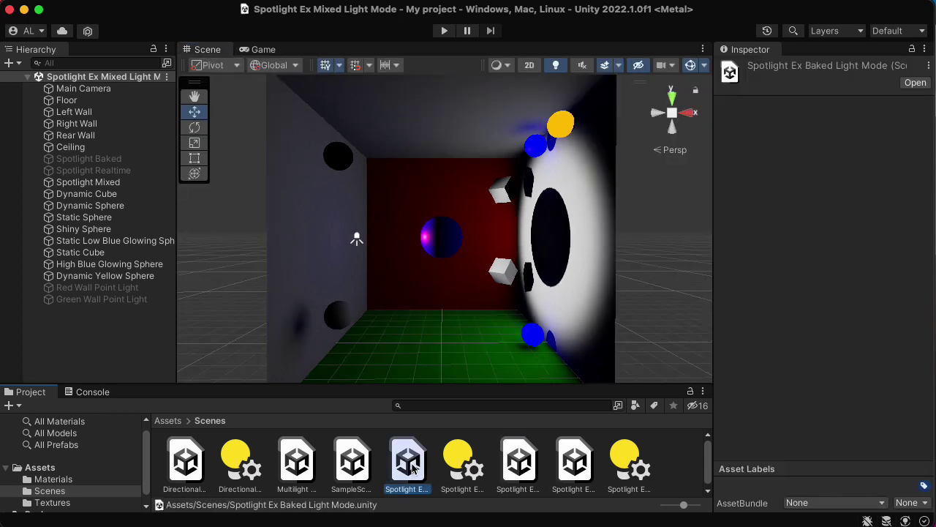
double_click(414, 468)
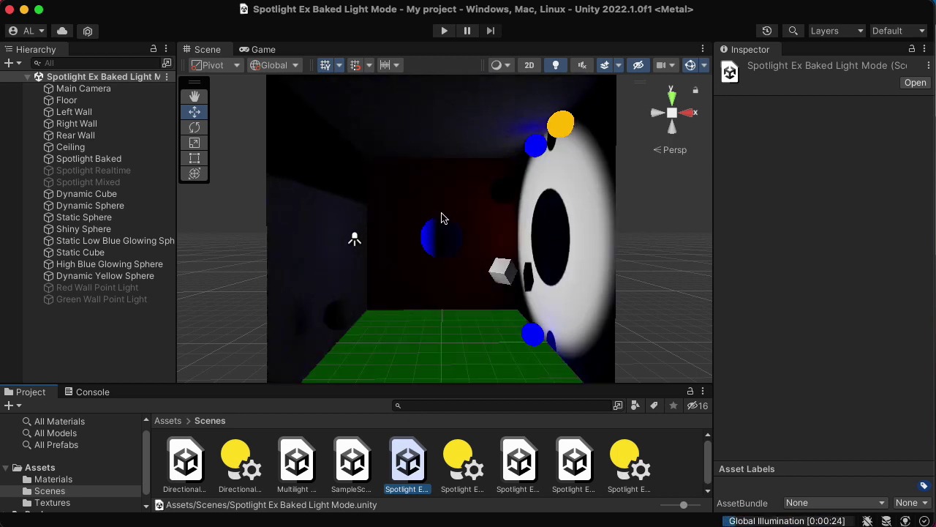
Switch the Scene view's draw mode to Baked Lightmap for the baked light scene.
click(507, 67)
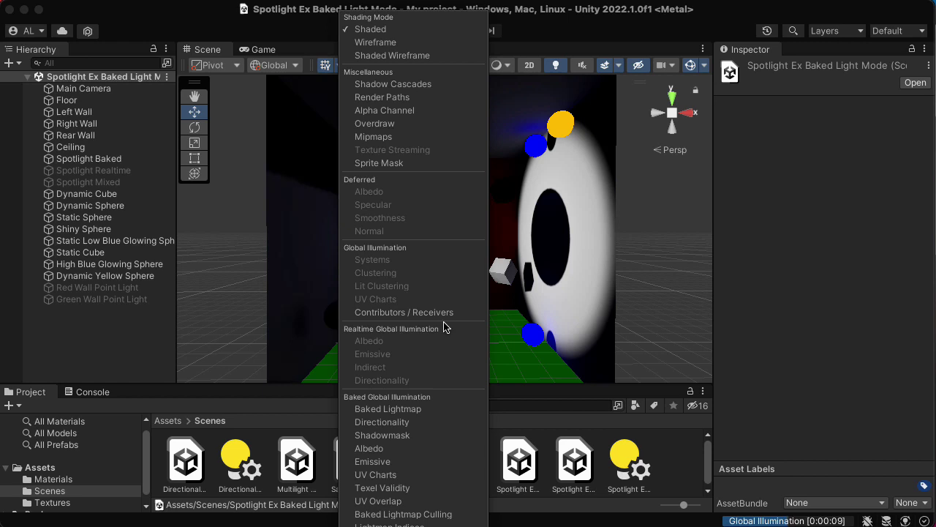
click(388, 408)
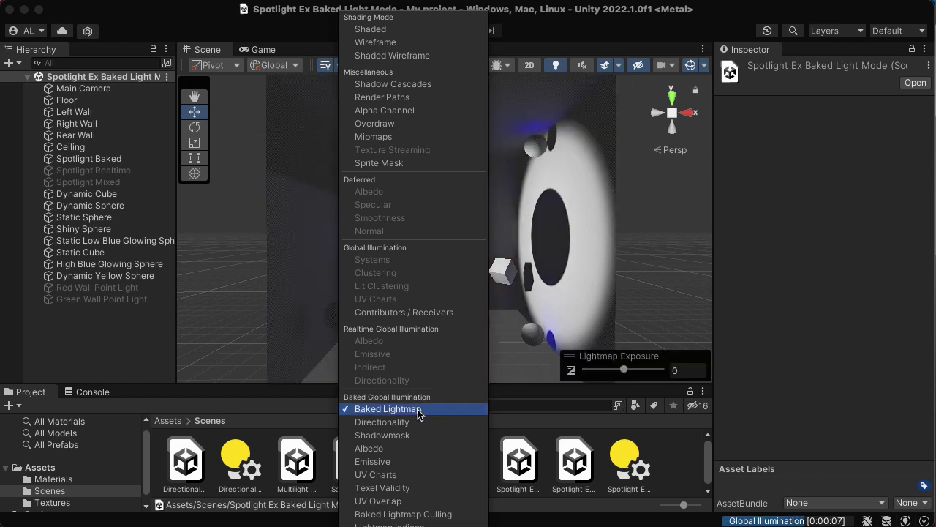
click(642, 206)
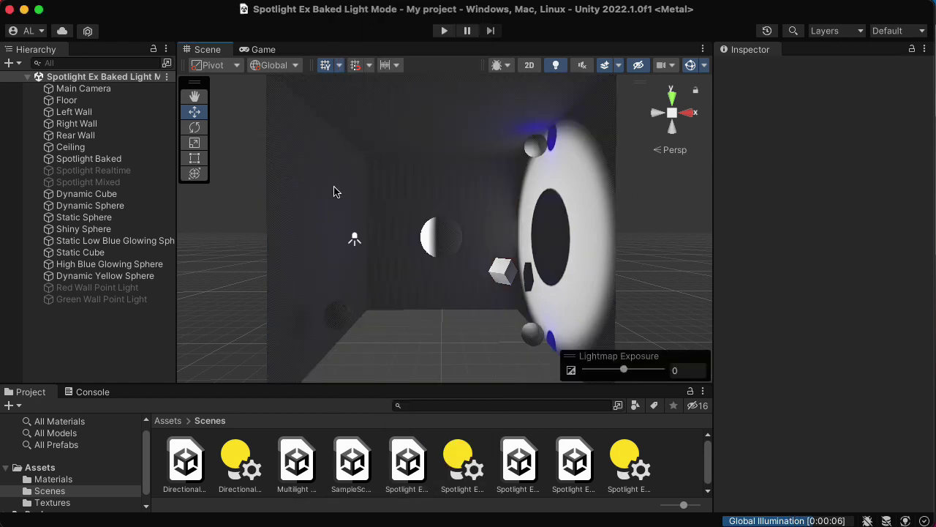
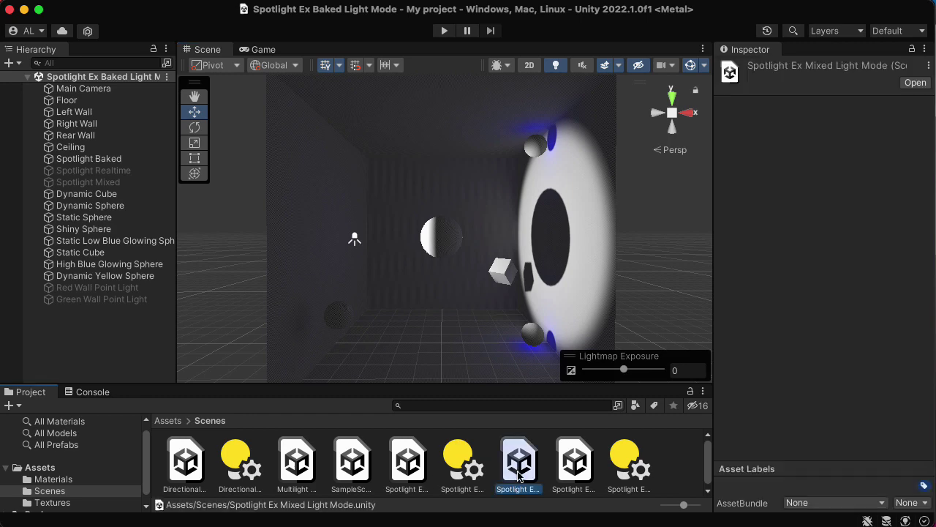
Reopen the Spotlight Ex Mixed Light Mode scene and set the Scene view's draw mode to Shaded.
double_click(518, 472)
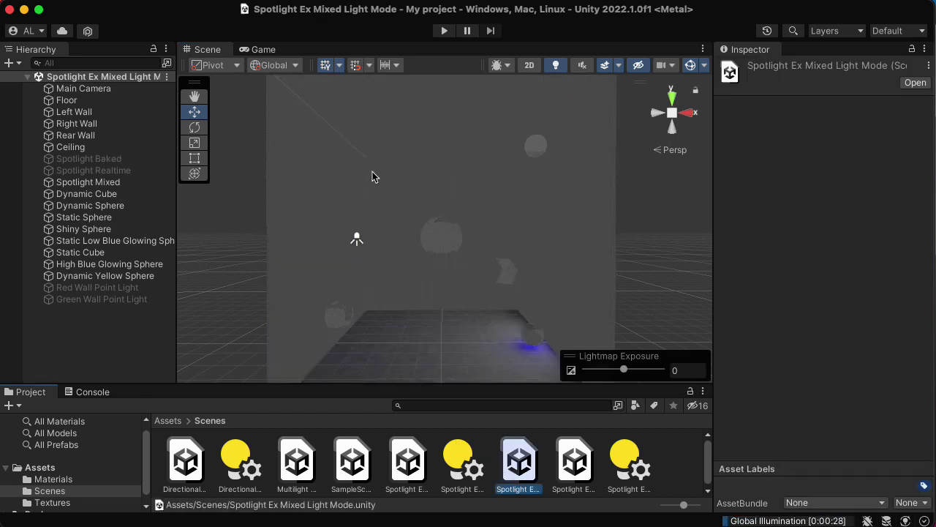
click(511, 64)
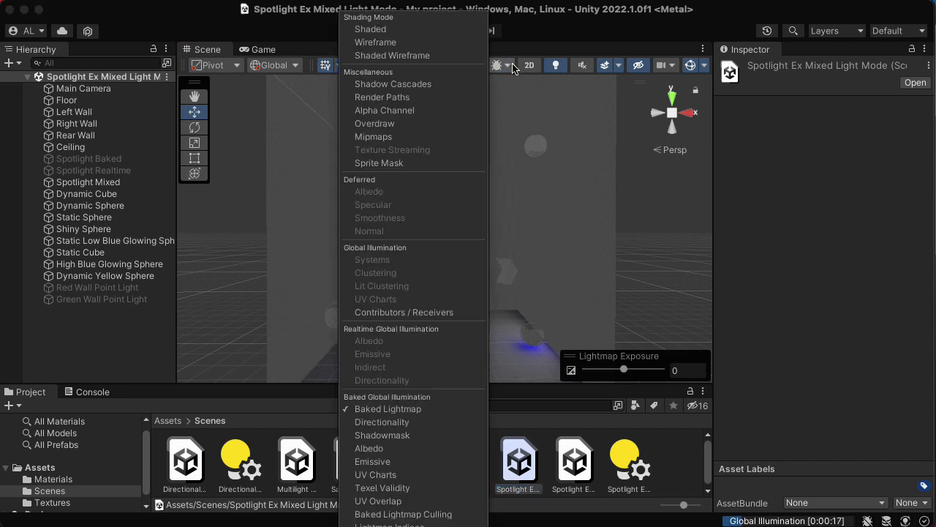
click(408, 29)
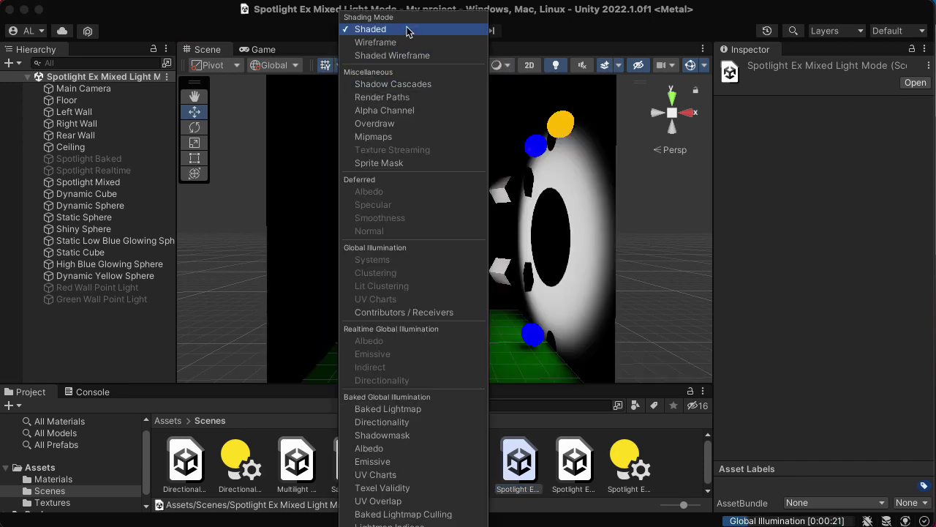
click(656, 266)
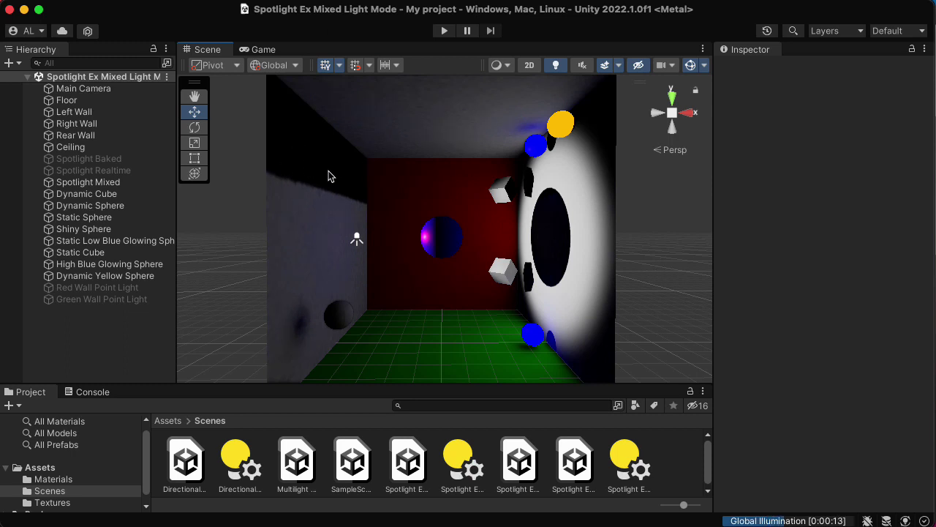
Display the mixed light scene in the Baked Lightmap draw mode.
click(507, 67)
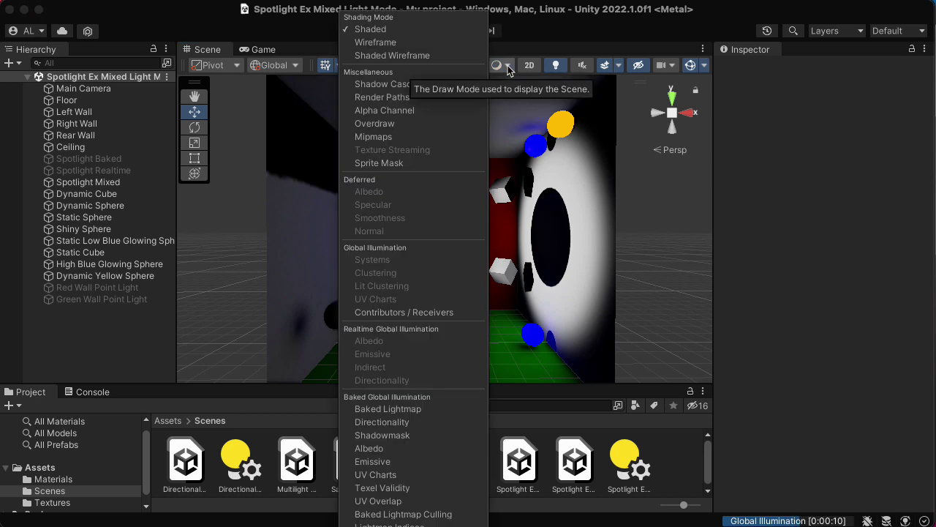
click(410, 415)
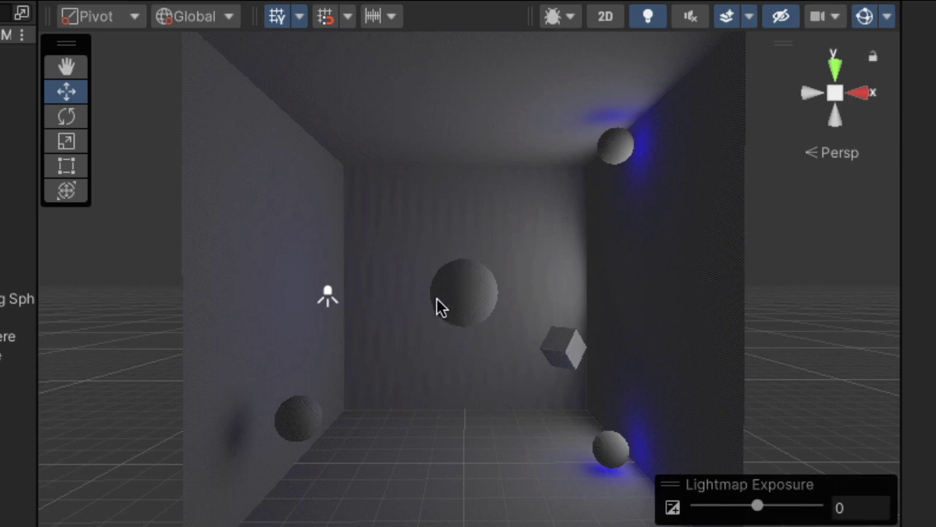
Select the Spotlight Mixed light in the room and set its Indirect Multiplier to 5.
click(331, 298)
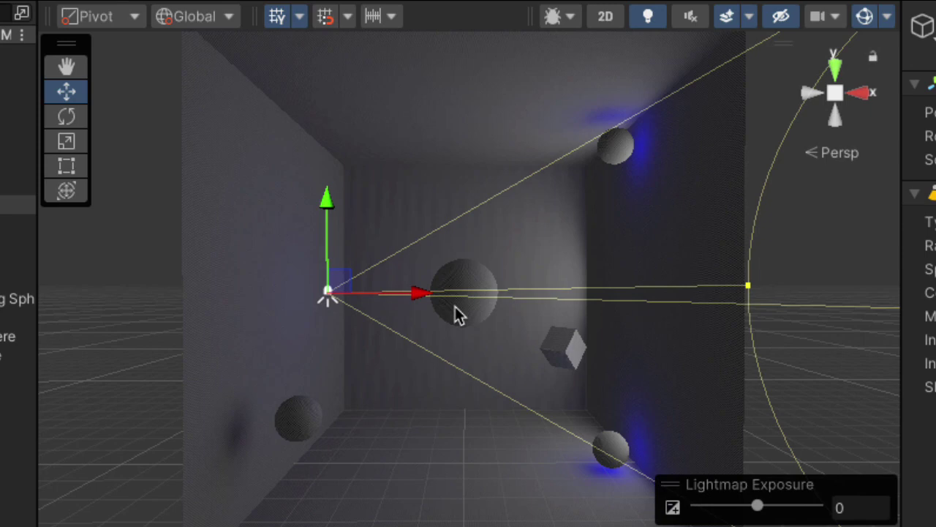
click(150, 430)
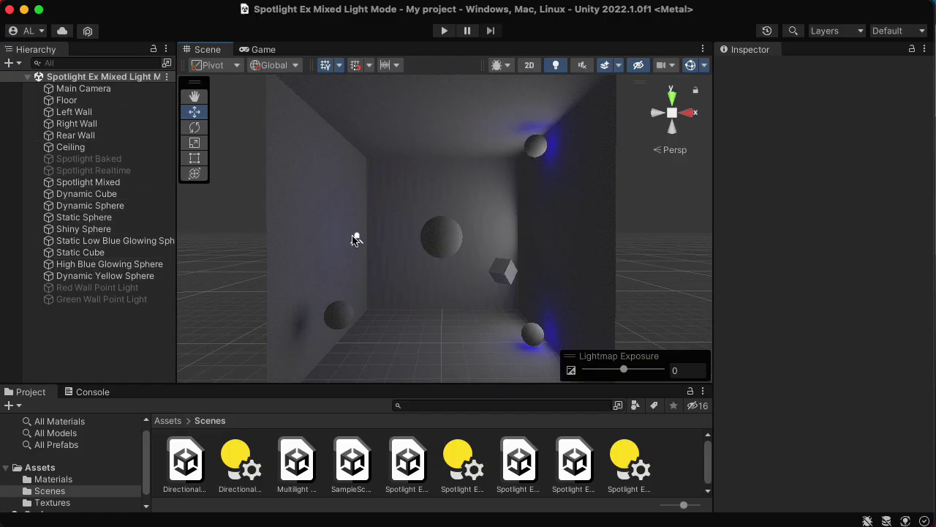
click(356, 239)
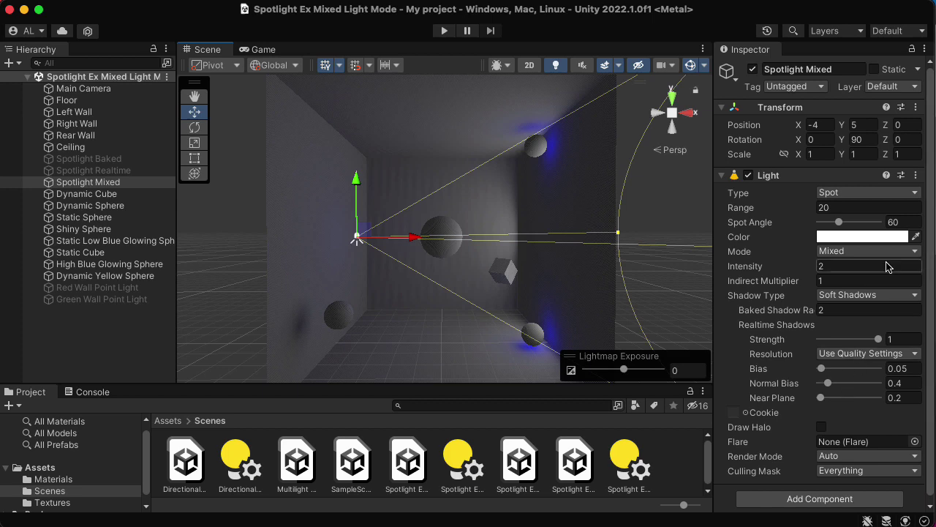
click(829, 284)
text(5)
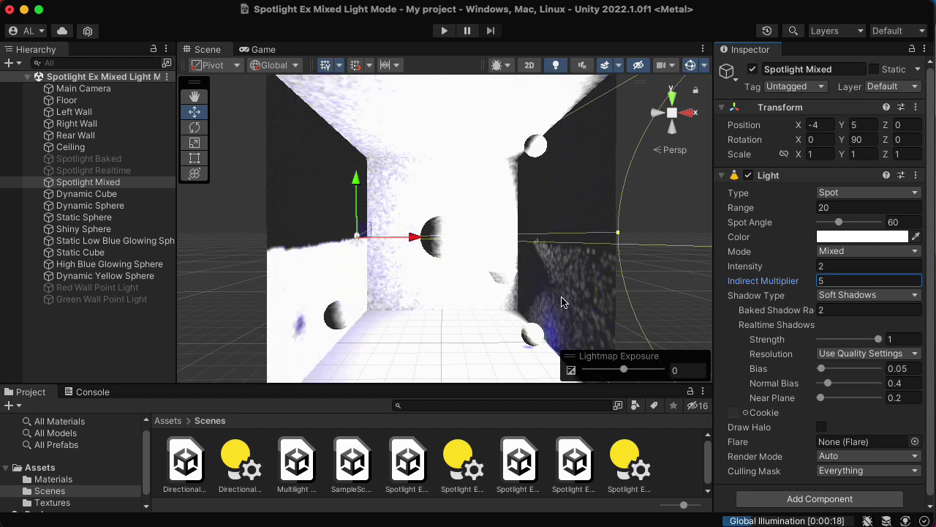
Set the mixed spotlight's Indirect Multiplier to 3 and display the scene in the Shaded draw mode.
double_click(831, 281)
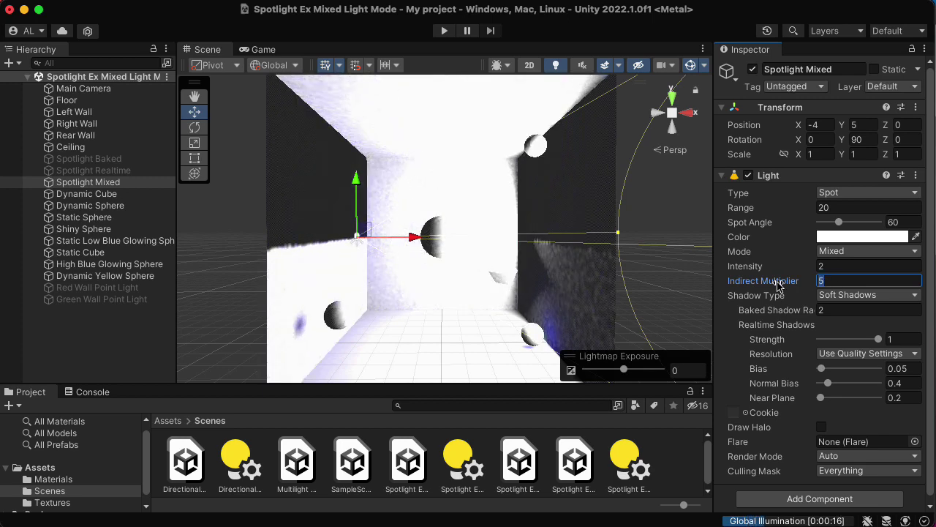
text(3)
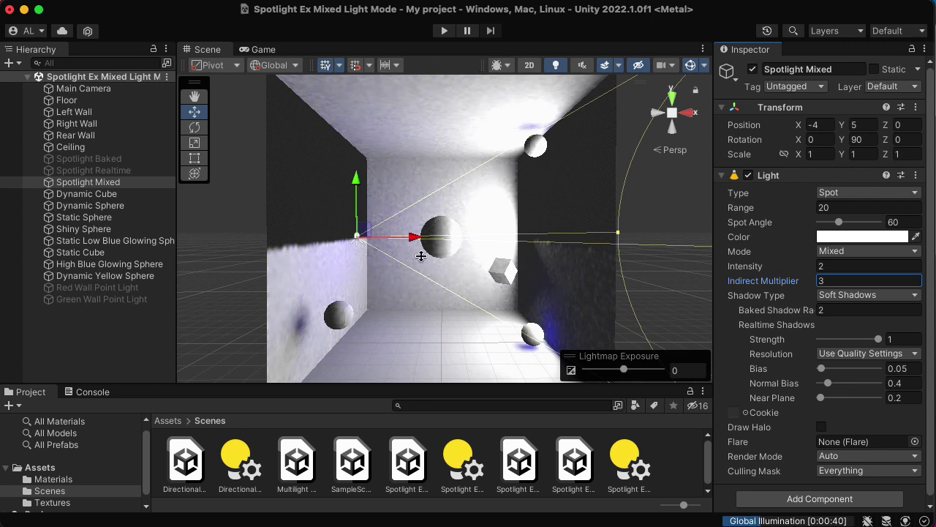
click(512, 67)
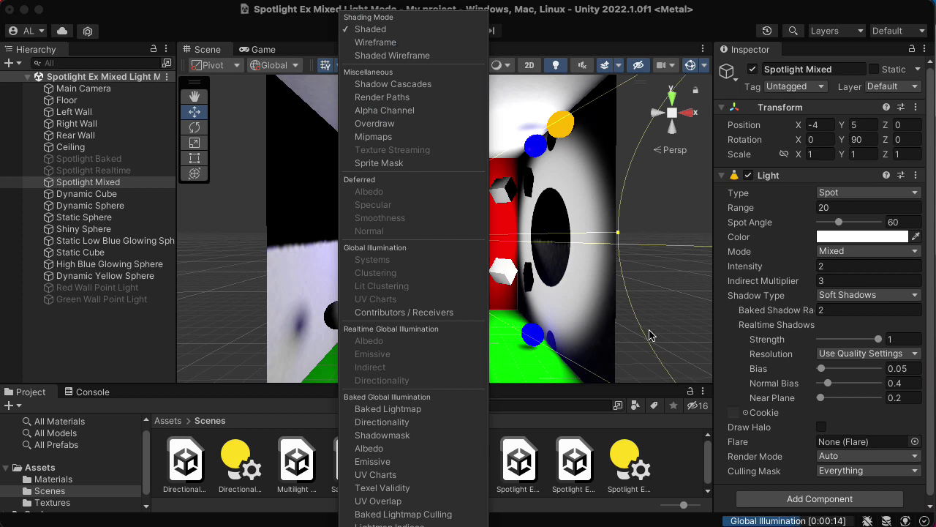
click(687, 30)
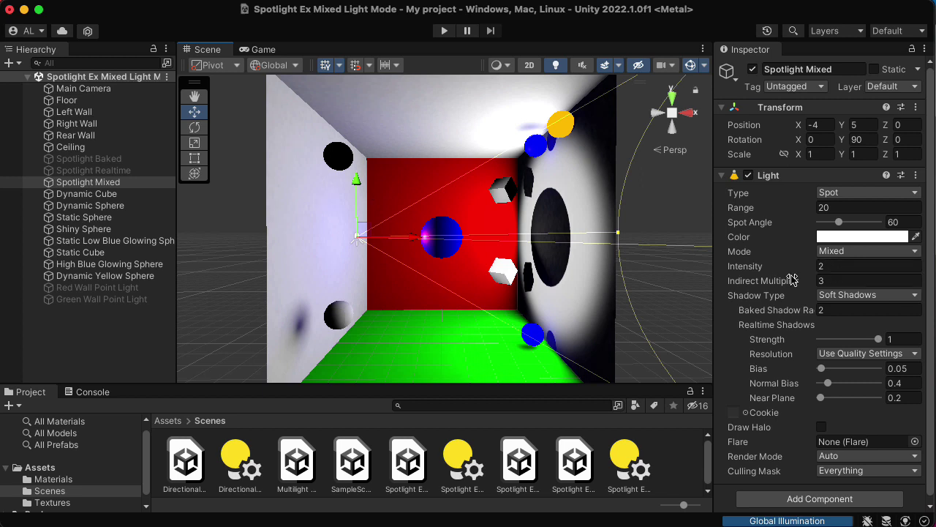
Set the mixed spotlight's Indirect Multiplier to 1.
click(820, 281)
text(1)
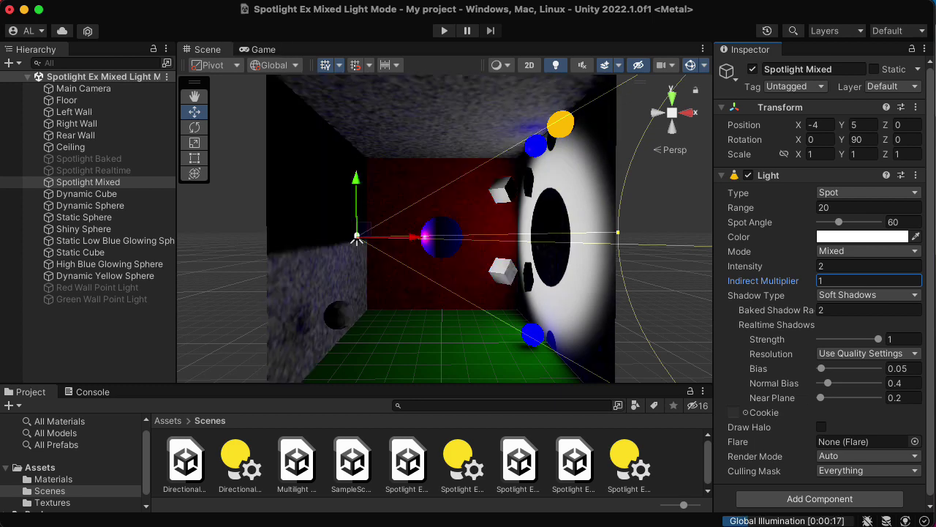
Examine the baked lightmap details of the Floor and the Right Wall.
click(468, 356)
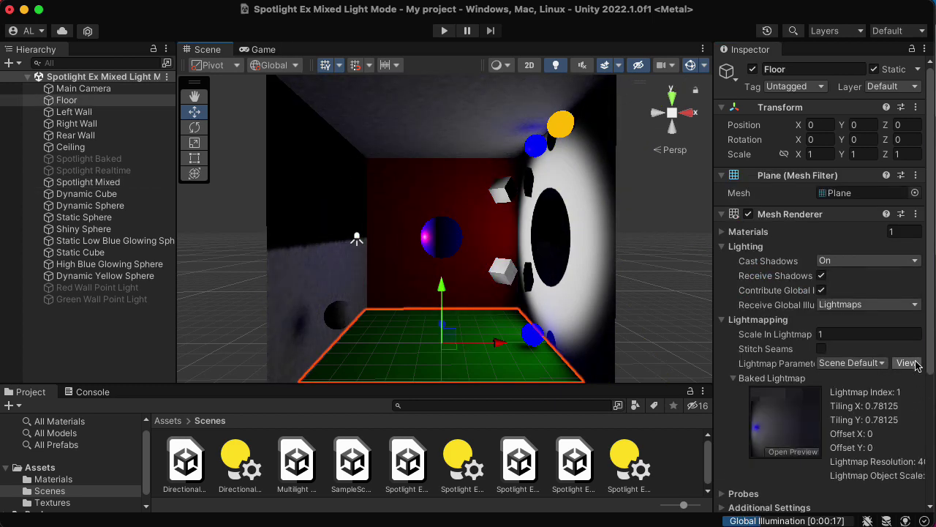
scroll(930, 354, down, 1)
scroll(930, 353, down, 3)
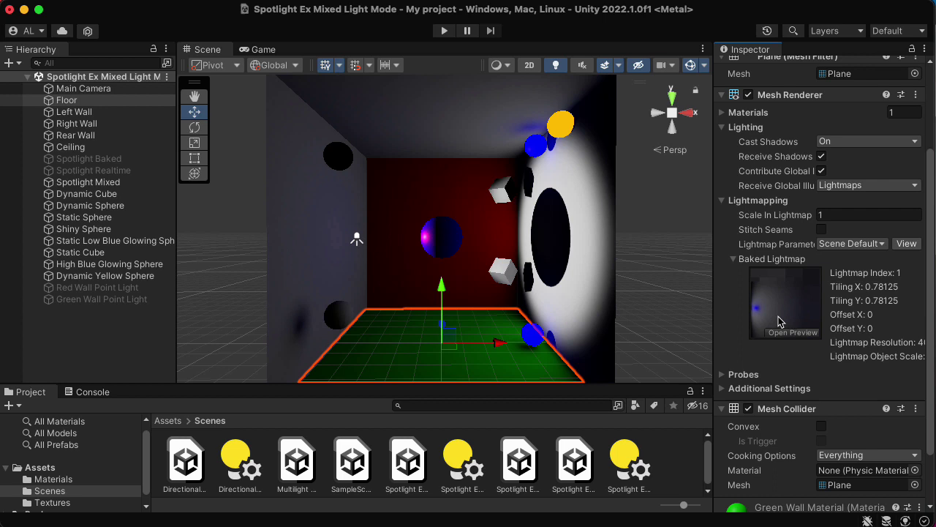
click(586, 272)
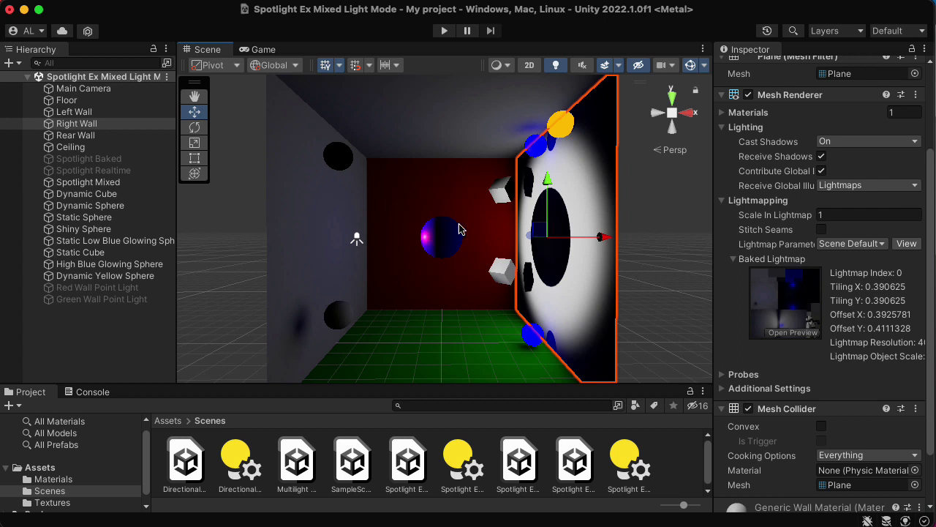
Switch the mixed light scene's draw mode to Baked Lightmap.
click(500, 66)
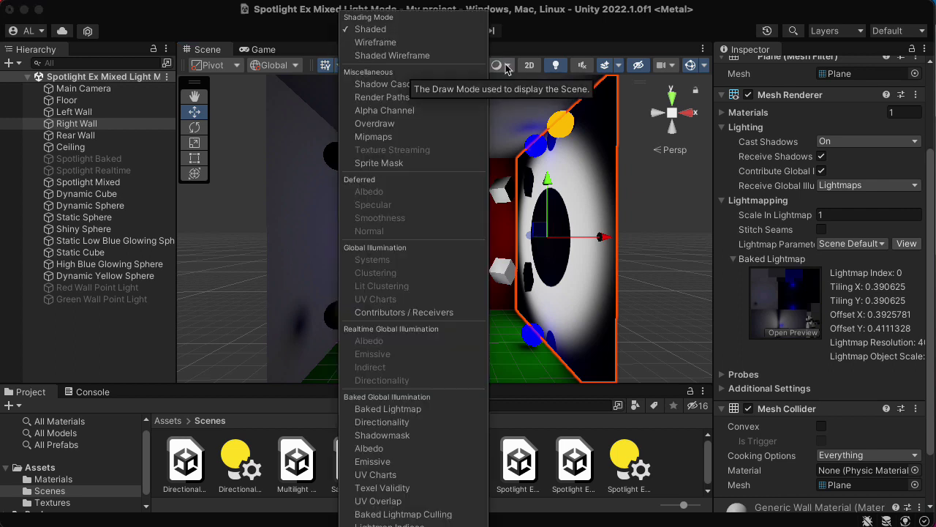
click(421, 408)
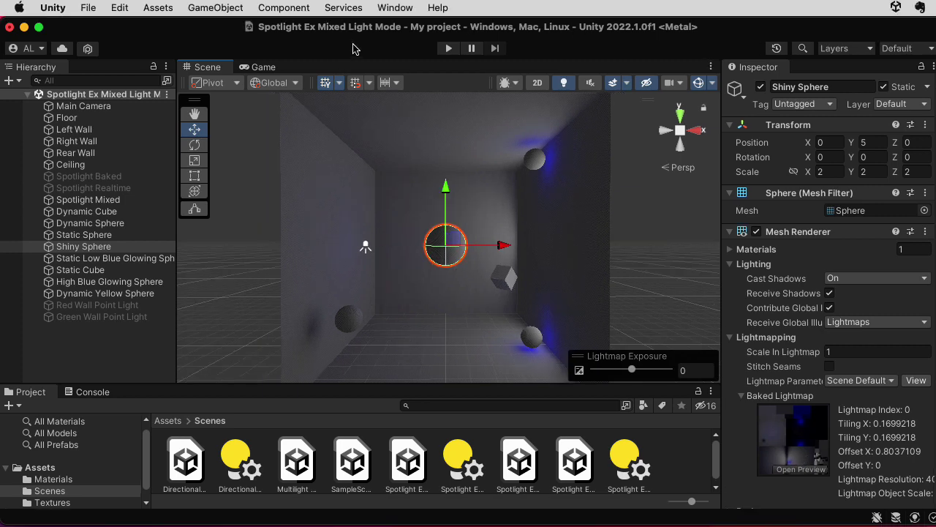
Open the Lighting window and show the scene's list of baked lightmaps.
click(385, 9)
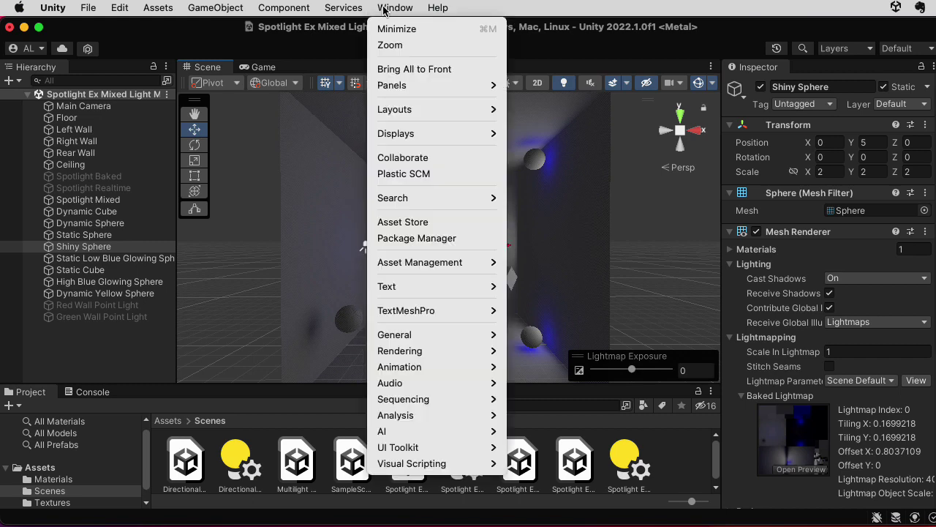
mouse_move(425, 351)
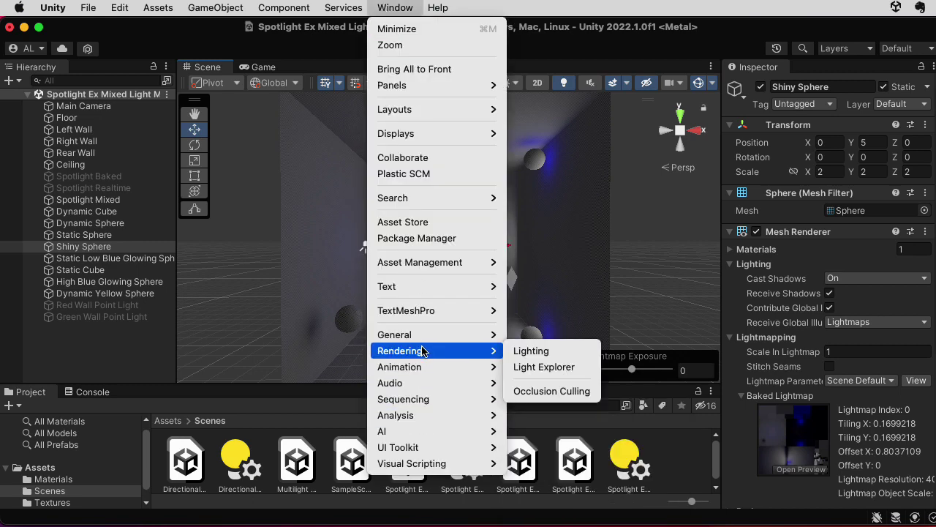
click(515, 352)
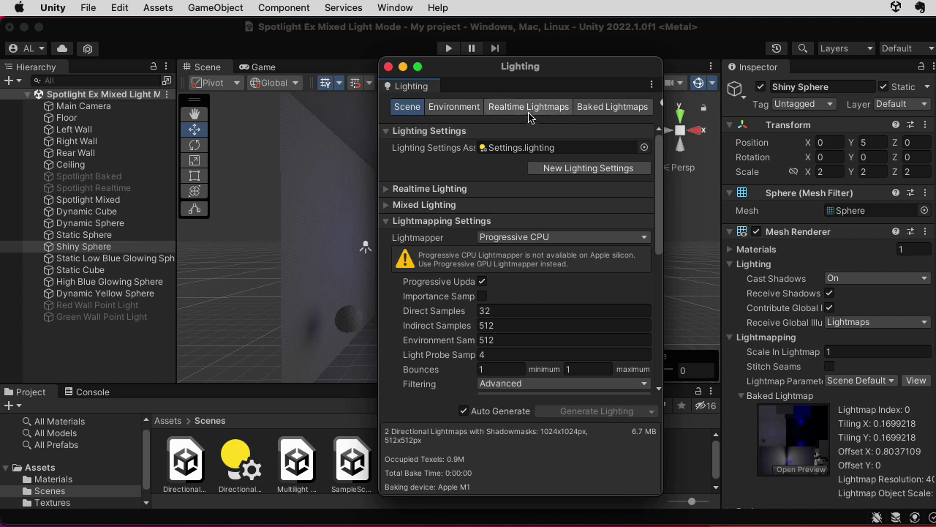
click(592, 108)
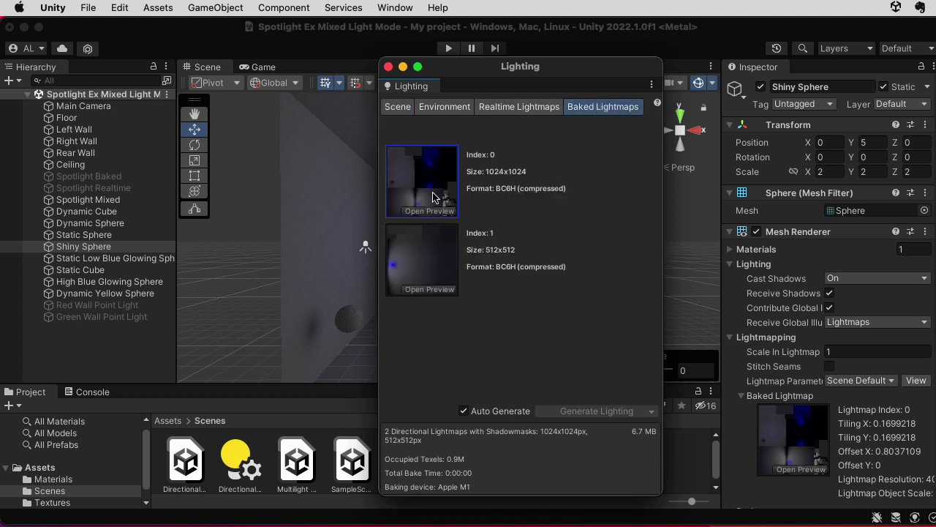
Open the preview of the lightmap with index 0 and display its Baked Directionality.
click(428, 183)
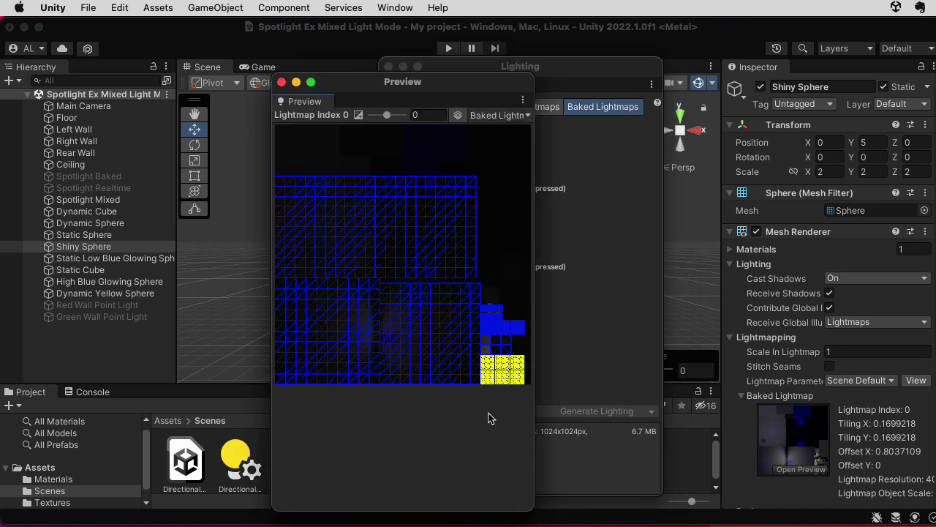
click(504, 122)
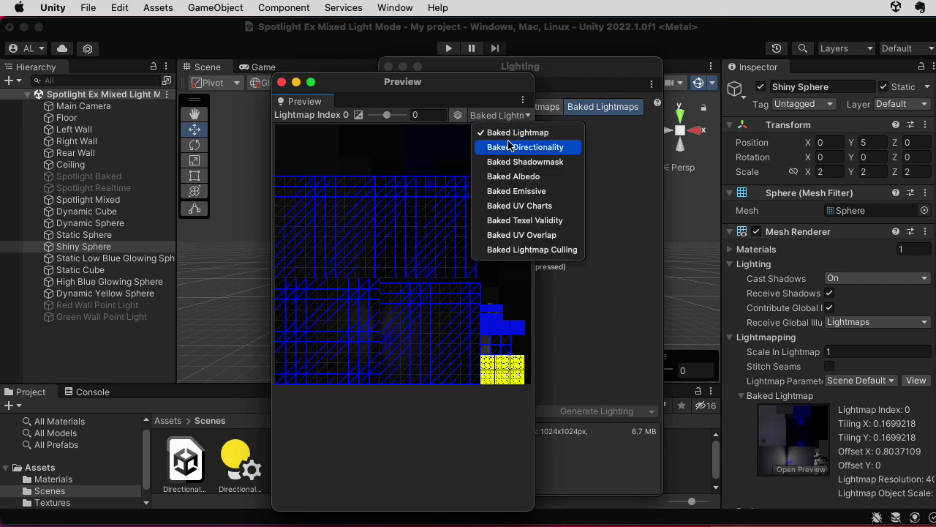
click(512, 147)
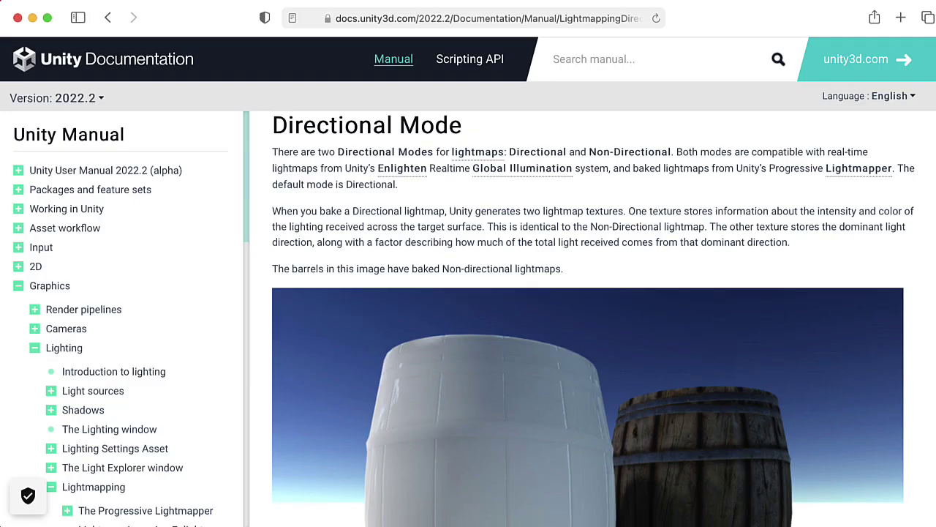
Read the Directional Mode page of the Unity Manual in the browser, comparing the Non-Directional and Directional barrel examples.
scroll(590, 320, down, 4)
scroll(590, 320, down, 1)
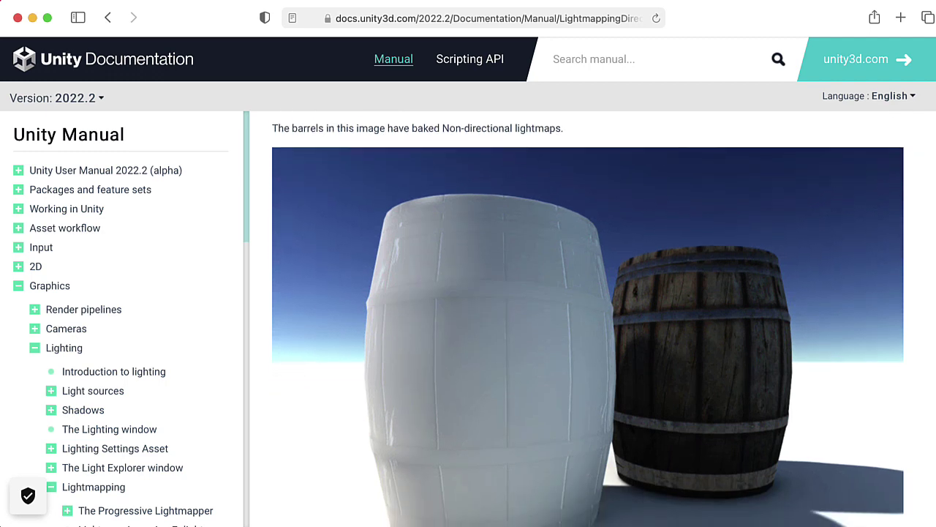
scroll(588, 319, down, 8)
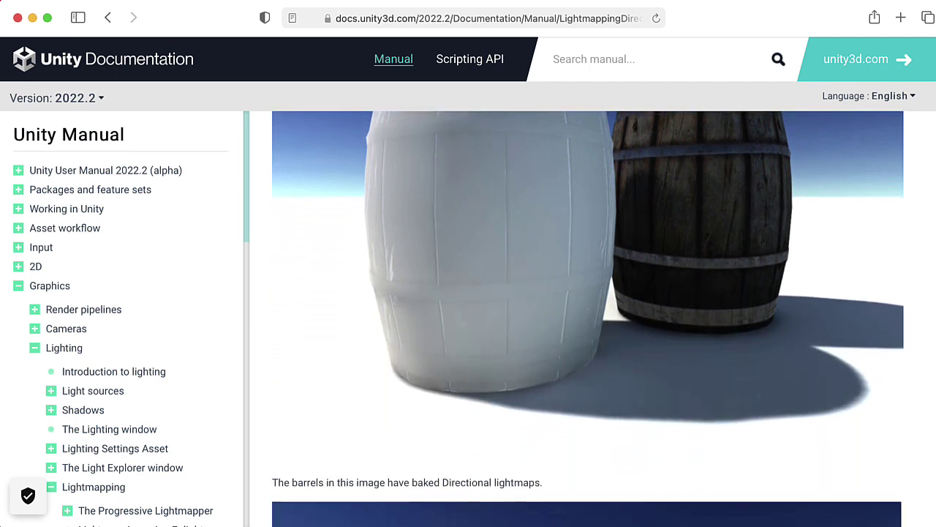
scroll(925, 212, down, 8)
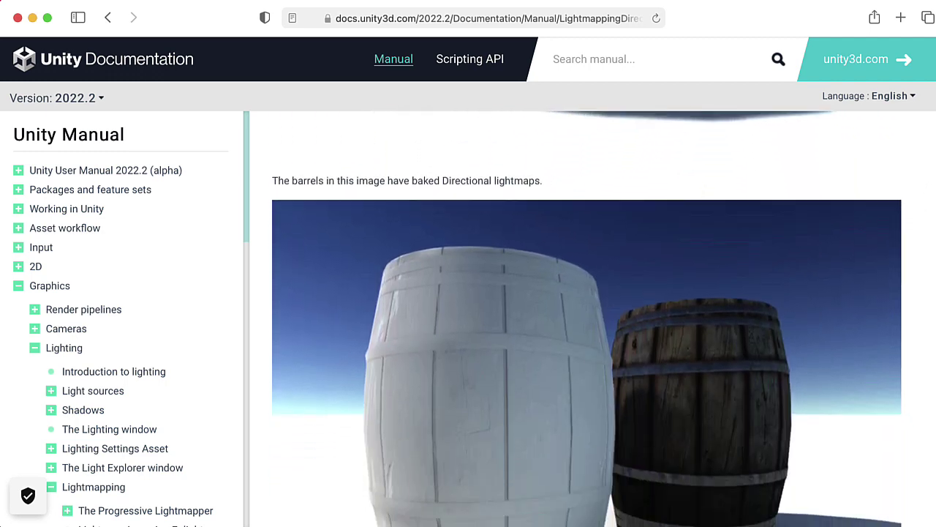
scroll(589, 318, down, 1)
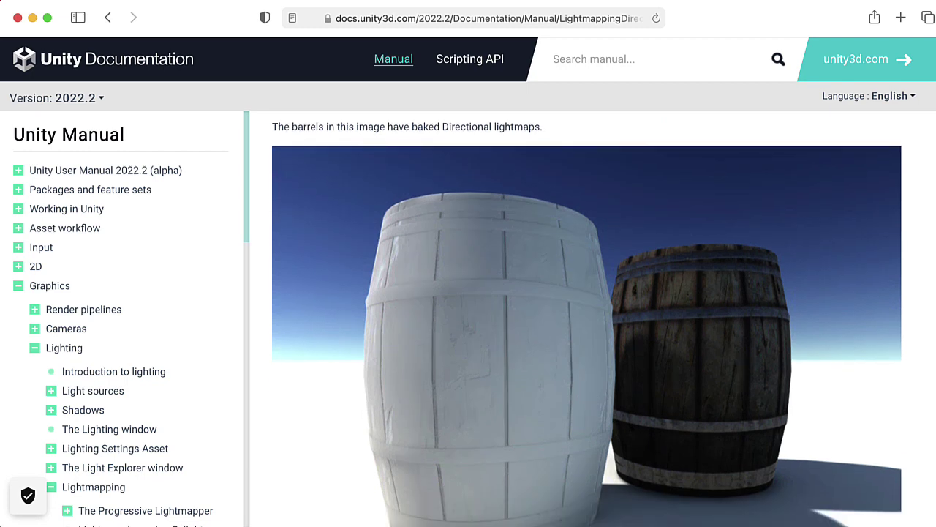
scroll(587, 319, down, 7)
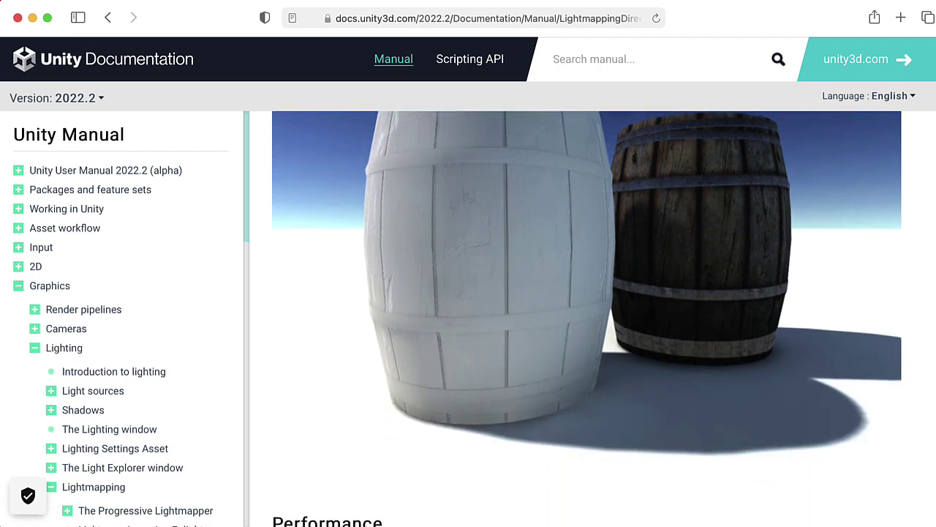
scroll(588, 319, down, 7)
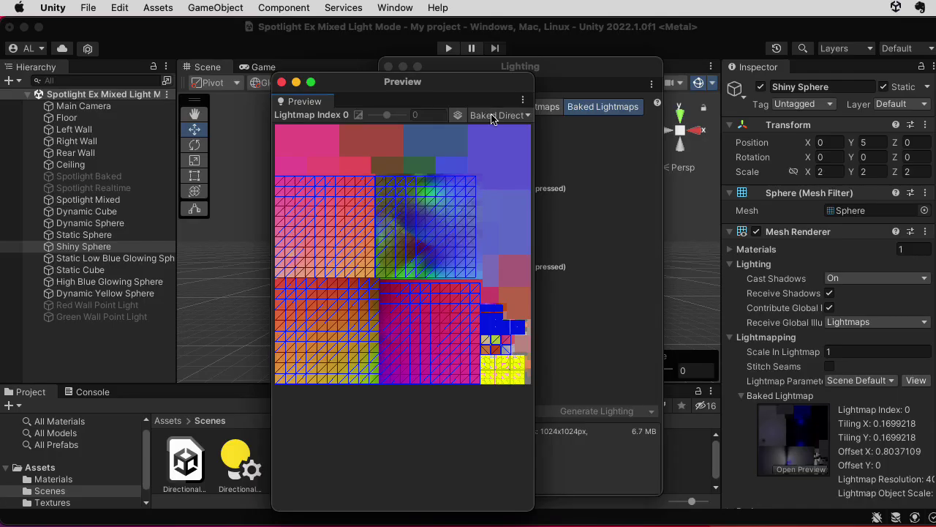
Back in Unity, display the Baked Shadowmask of the lightmap with index 0, and close the preview.
click(619, 75)
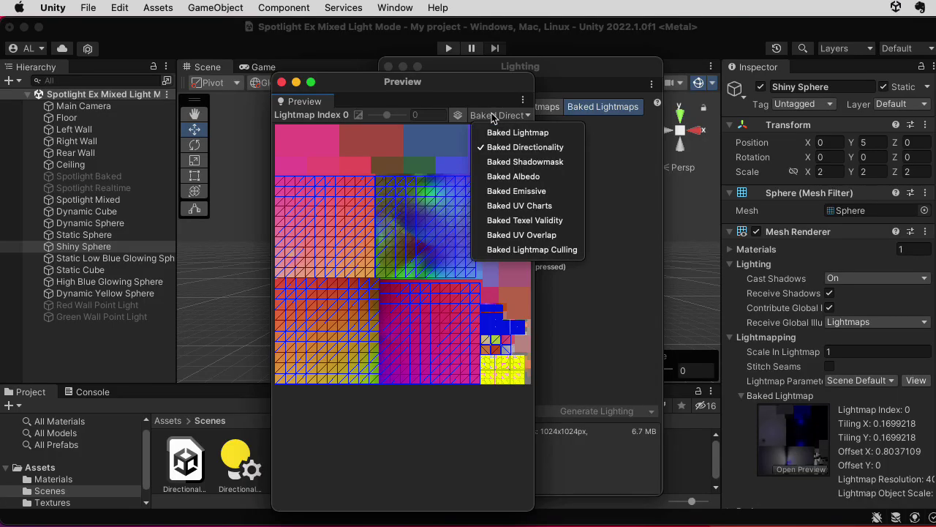
click(510, 162)
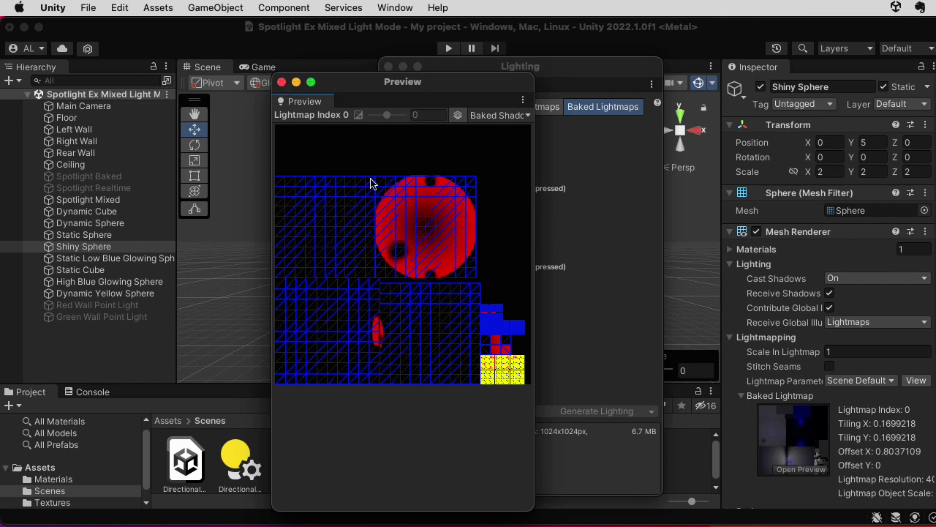
click(282, 83)
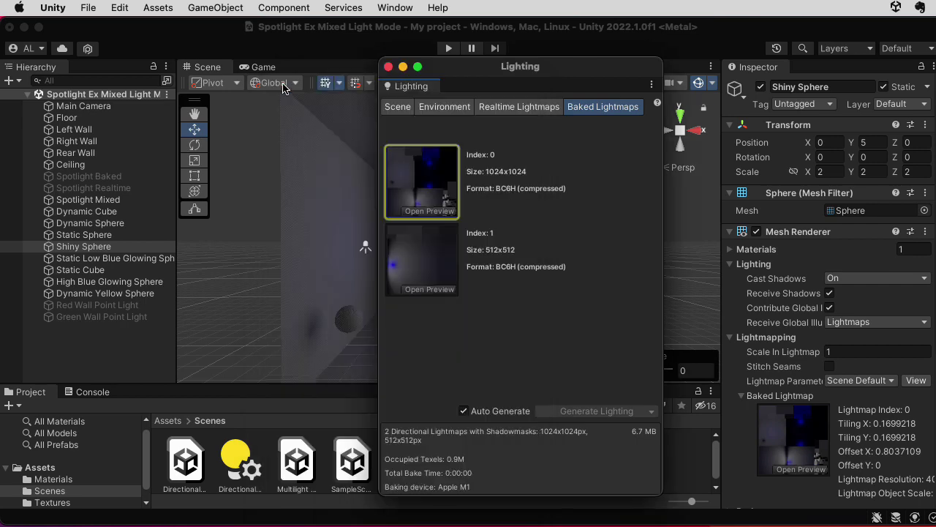
Show the scene's Mixed Lighting settings and open the Lighting Mode choices.
click(399, 107)
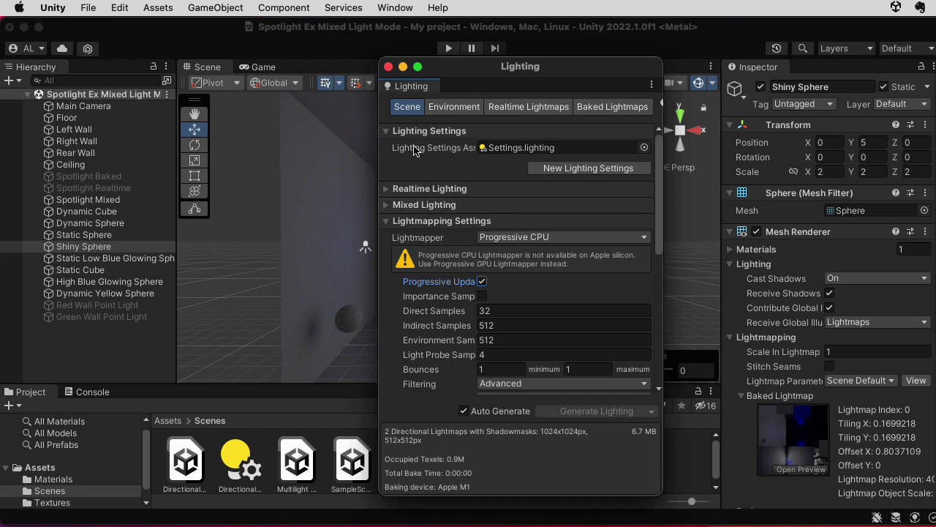
click(385, 206)
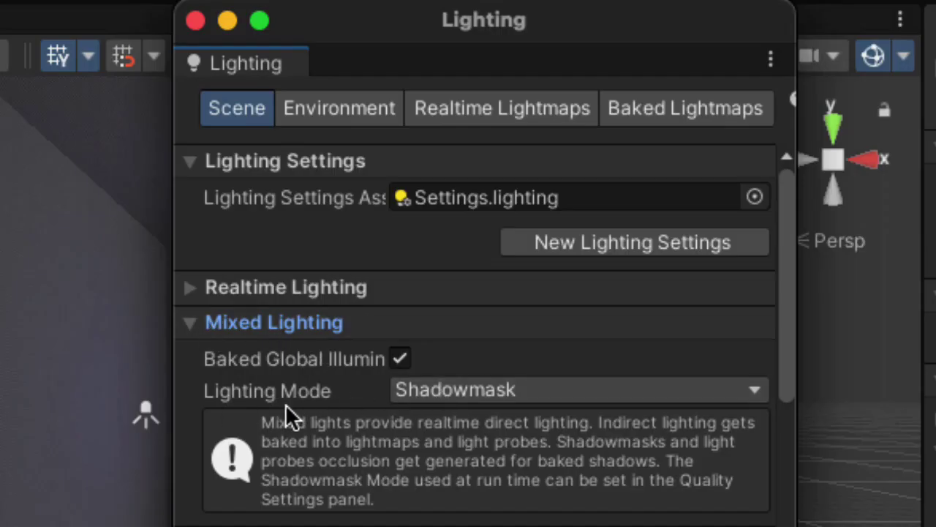
click(596, 391)
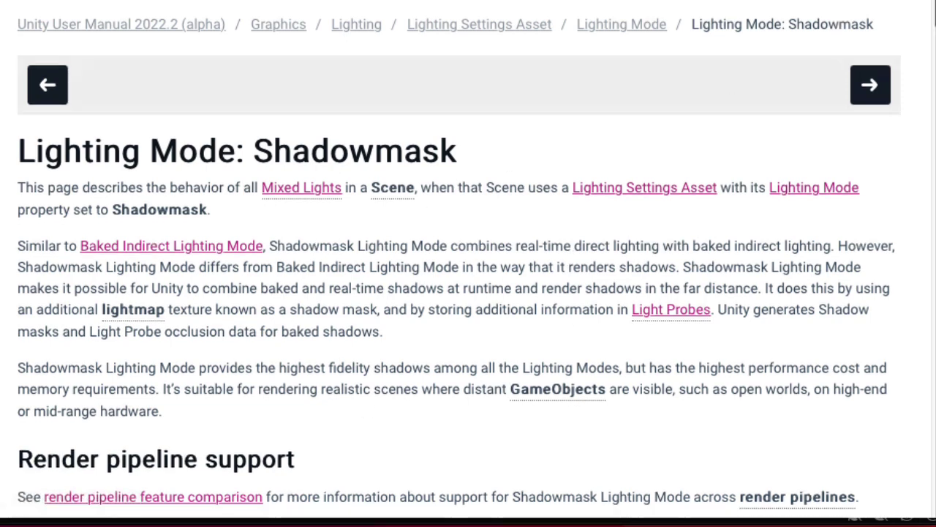
Read the Unity Manual page on the Shadowmask lighting mode through its quality settings and setup instructions.
scroll(469, 263, down, 9)
scroll(469, 263, down, 8)
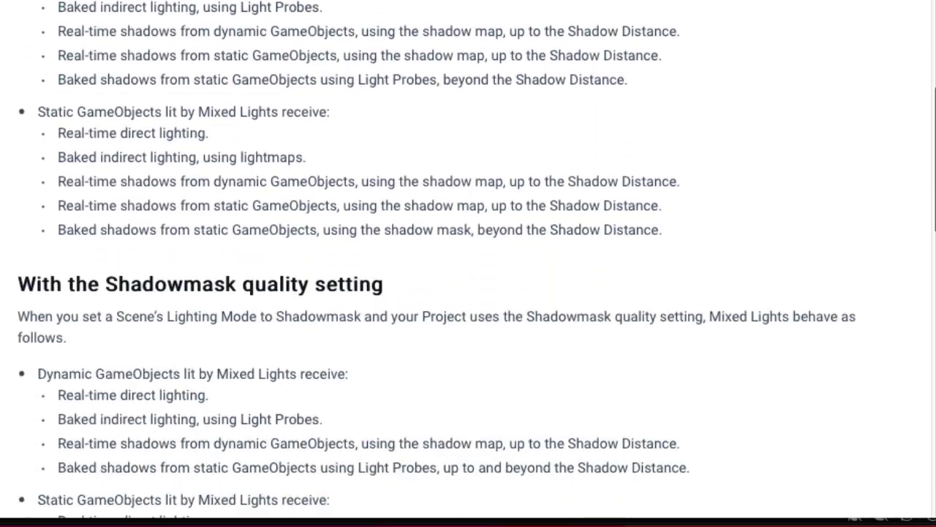
scroll(469, 263, down, 9)
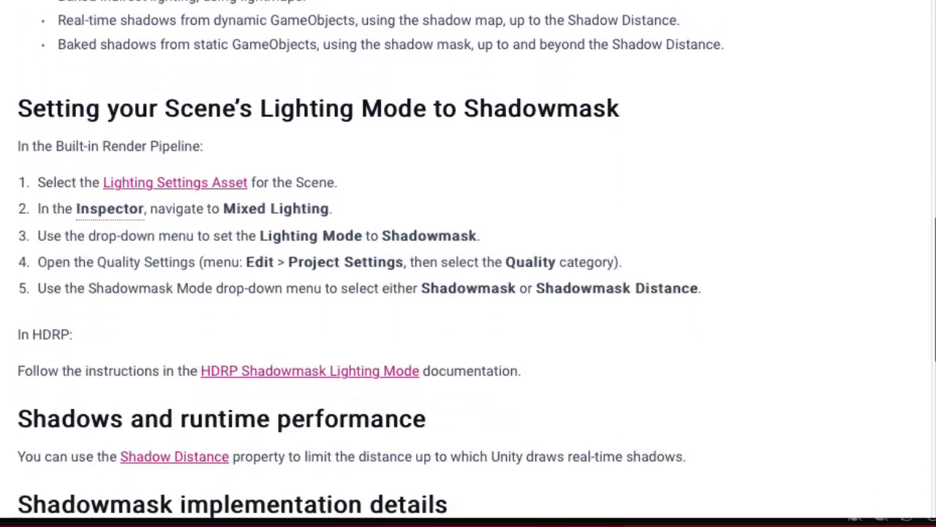
Read the Shadowmask implementation details in the Unity Manual, and review how Mixed Lights behave with the Shadowmask quality setting.
scroll(468, 263, down, 1)
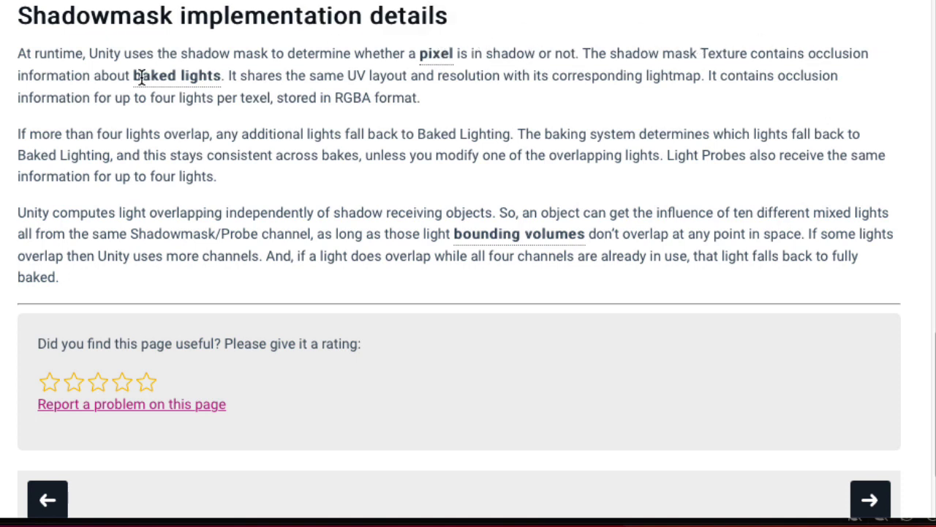
mouse_move(162, 82)
scroll(469, 263, up, 12)
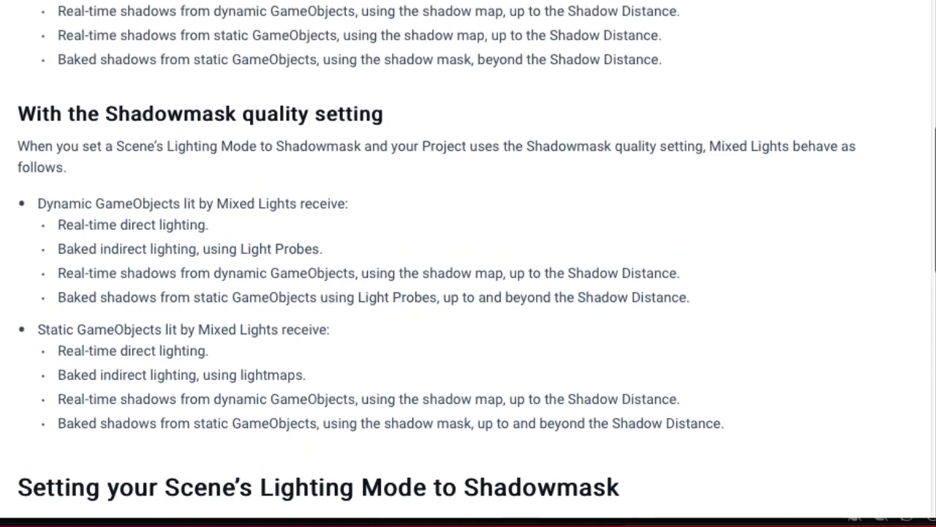
scroll(468, 263, up, 15)
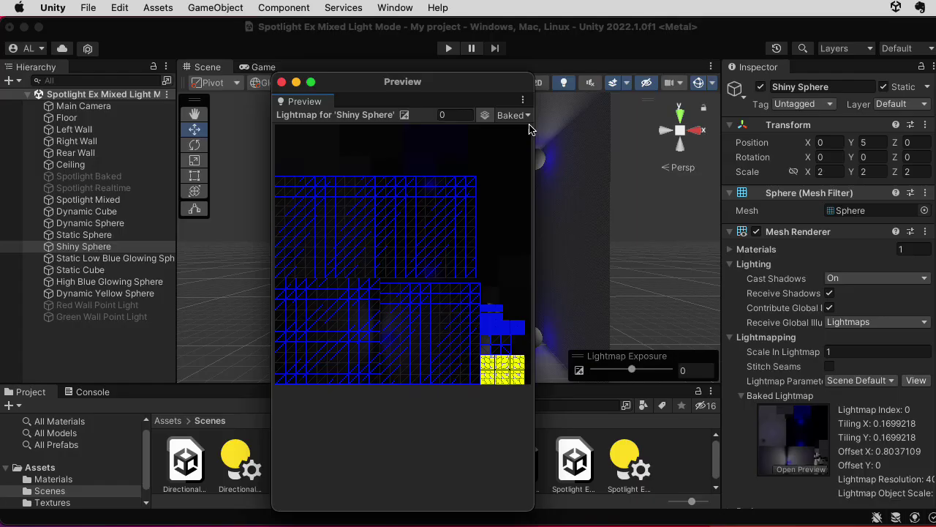
Back in Unity, display the Baked Shadowmask of the Shiny Sphere's lightmap, and close the preview.
click(514, 115)
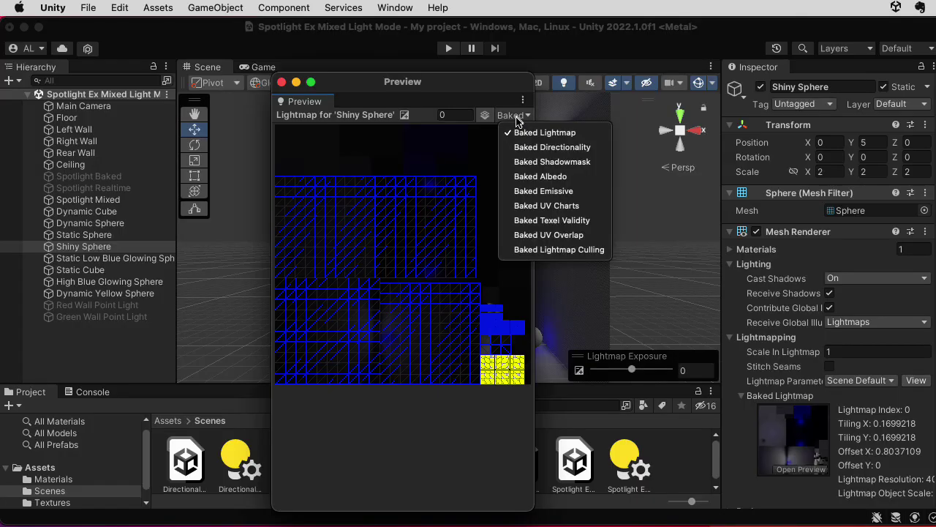
click(532, 162)
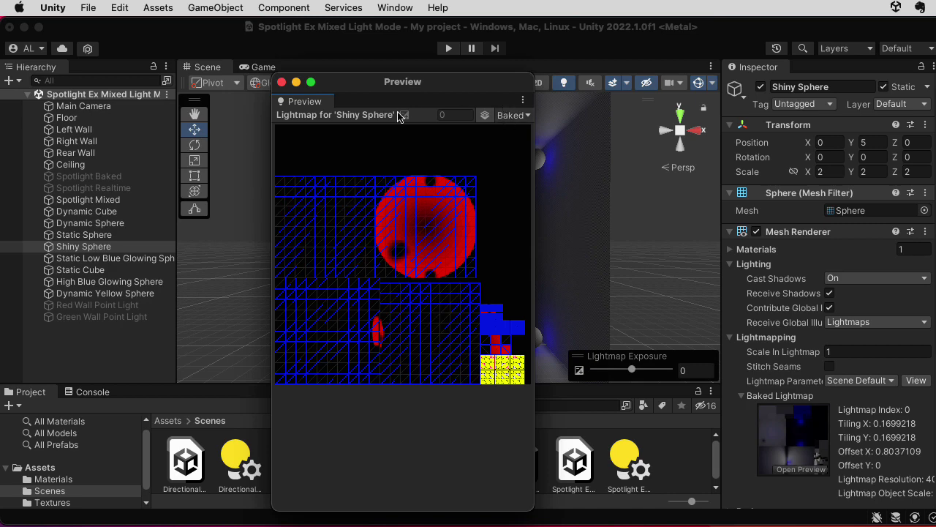
click(282, 82)
click(810, 461)
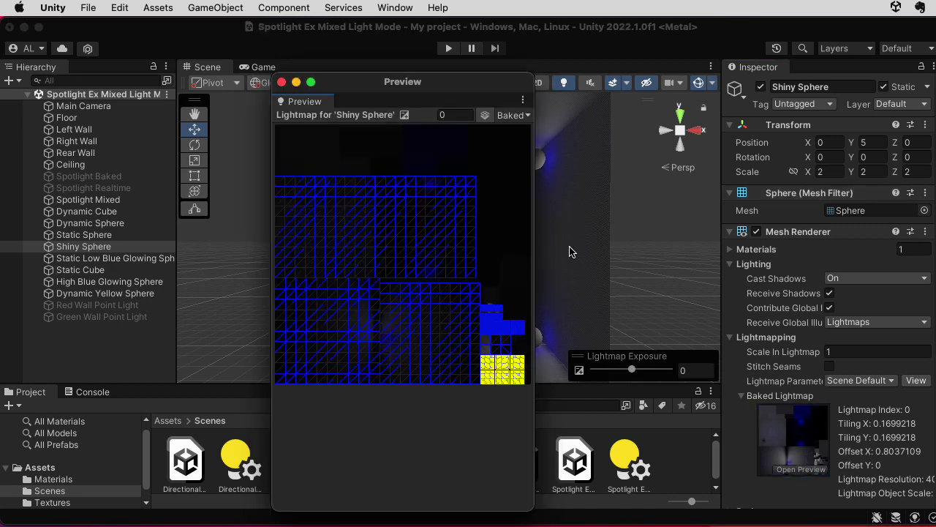
click(283, 83)
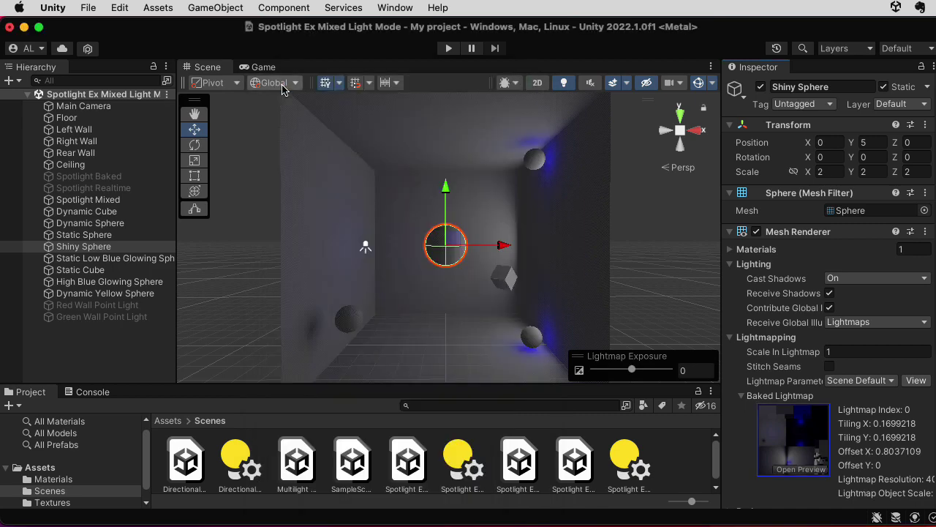
Select the Floor and preview its baked lightmap with Baked Directionality displayed.
click(343, 8)
click(395, 8)
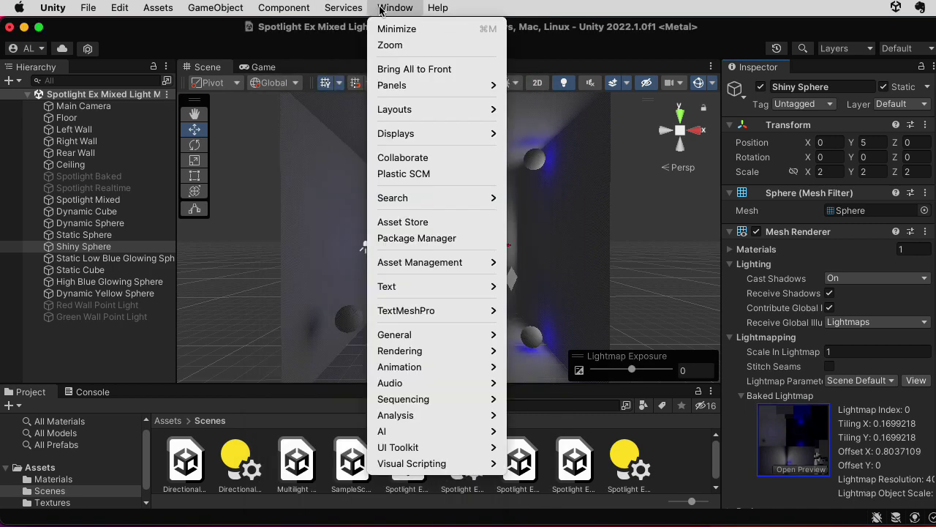
click(386, 8)
click(446, 364)
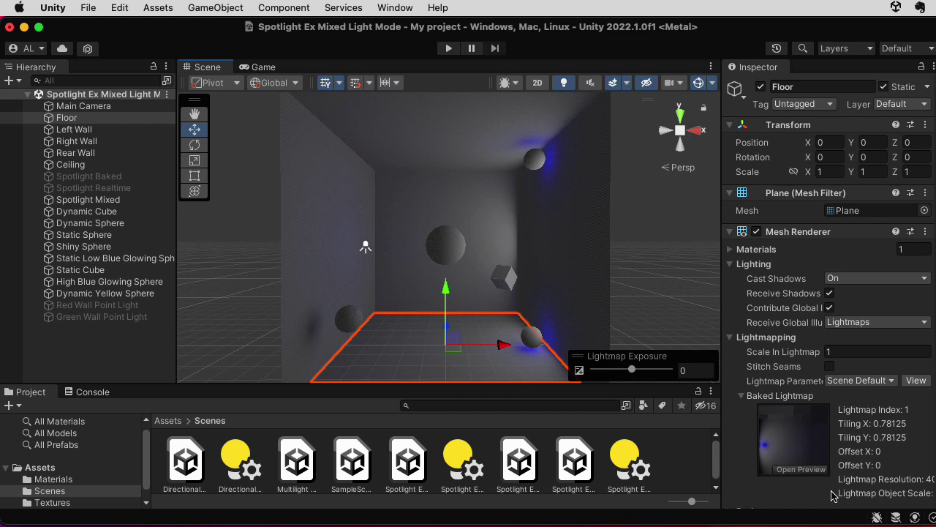
click(790, 452)
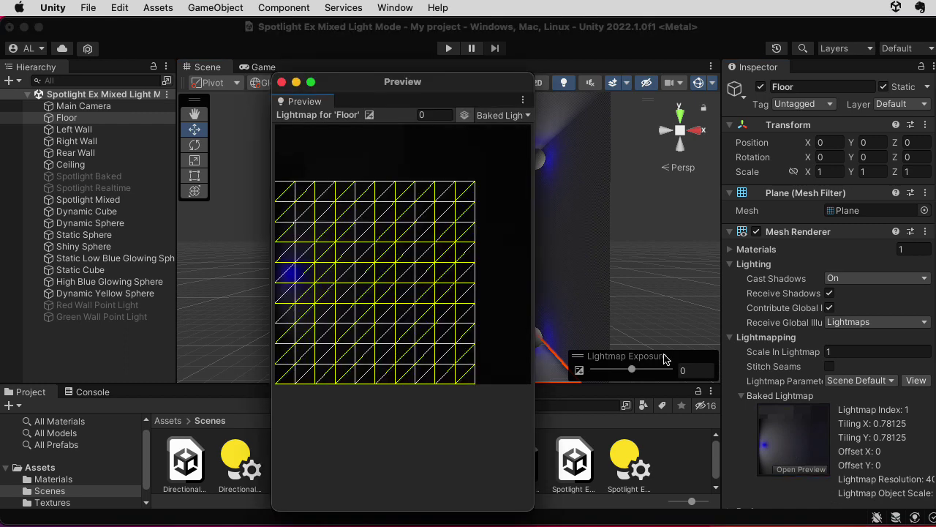
click(504, 115)
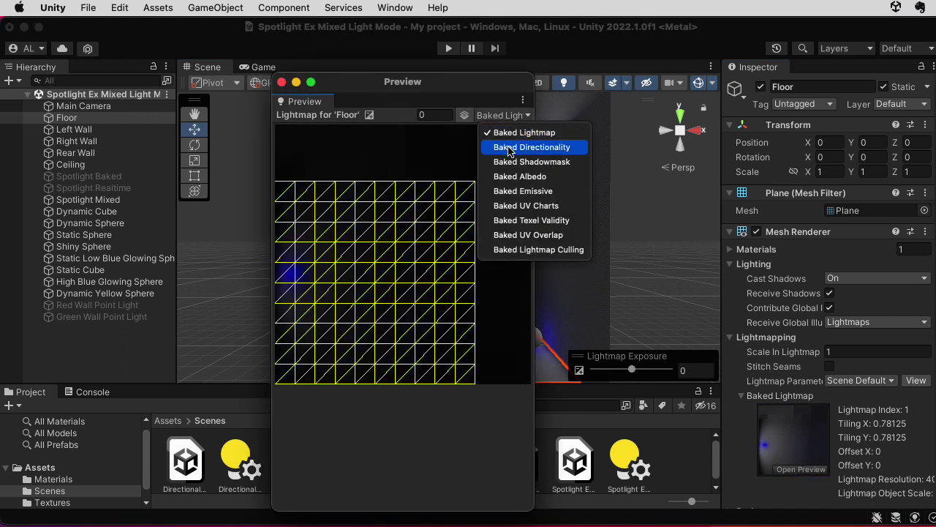
click(509, 147)
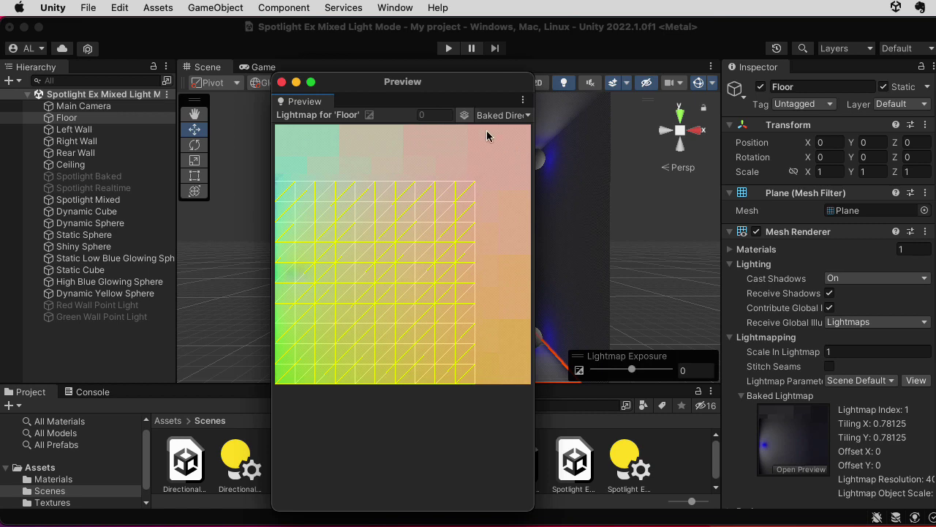
Display the Baked Shadowmask of the Floor's lightmap, and move the preview aside to uncover the scene.
click(503, 115)
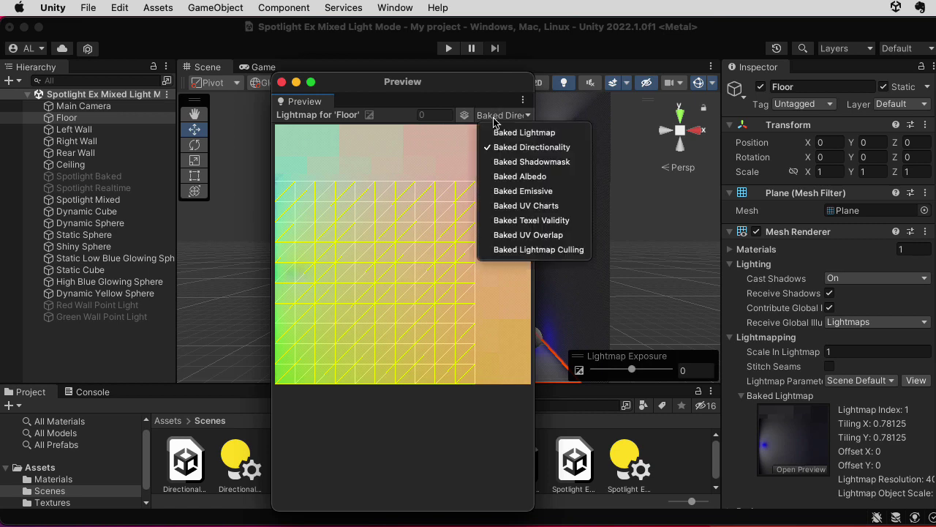
click(517, 162)
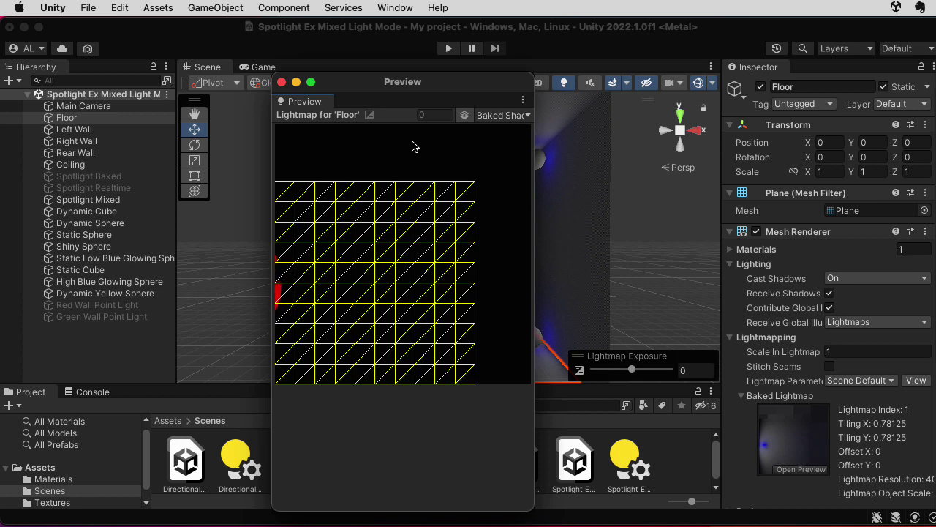
drag(410, 95, 311, 91)
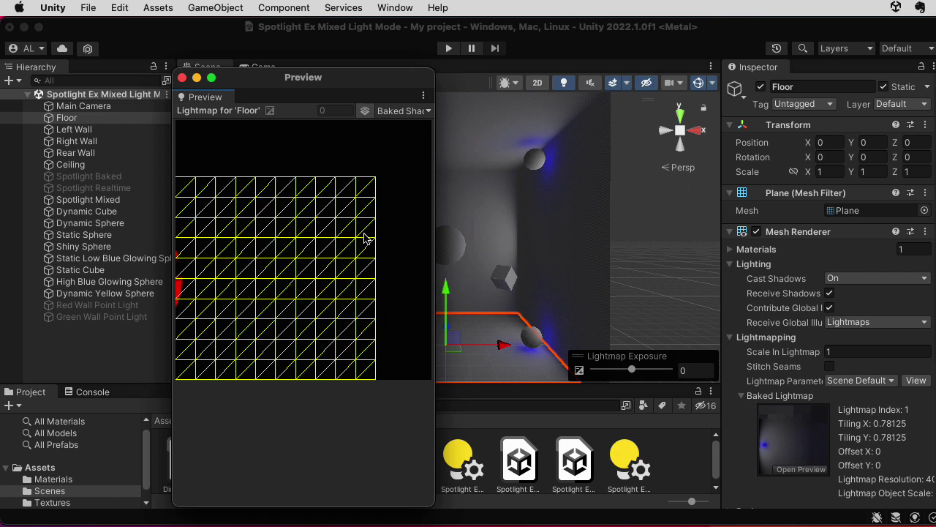
Set the Scene view draw mode to baked Directionality, and compare it with the Game view.
click(514, 93)
click(515, 86)
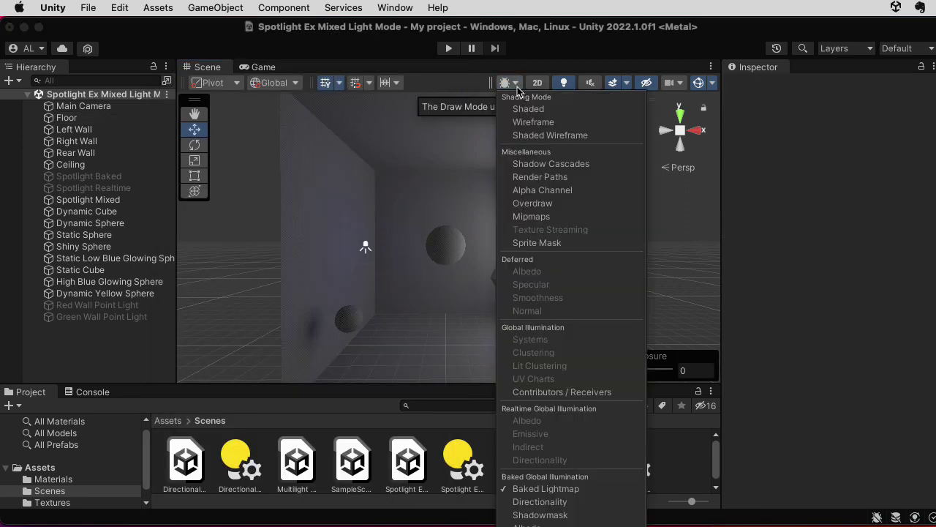
click(545, 502)
click(714, 267)
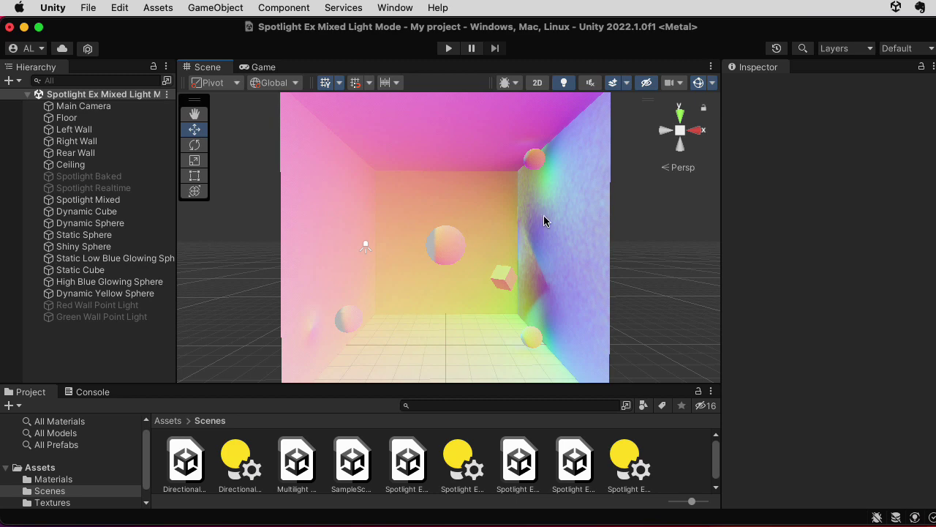
click(263, 67)
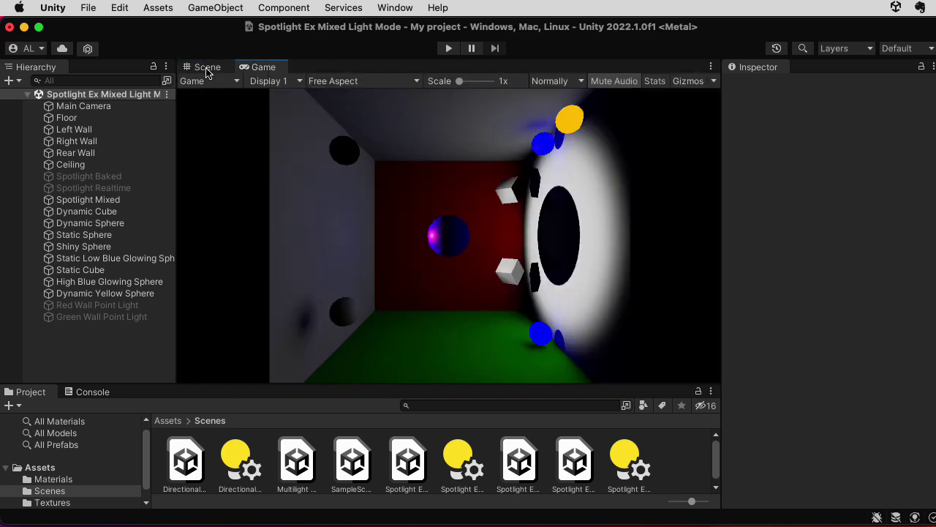
click(207, 67)
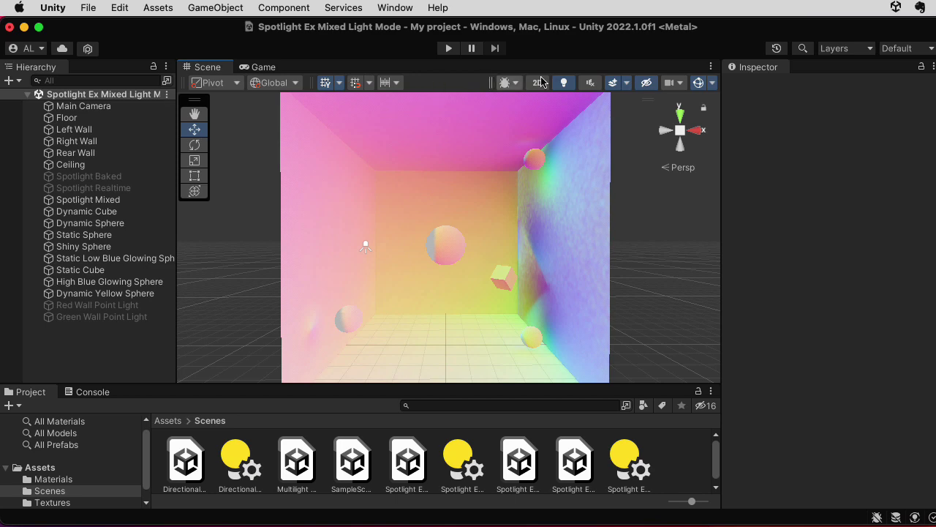
Switch the Scene view draw mode to baked Shadowmask and examine the areas it covers.
click(518, 83)
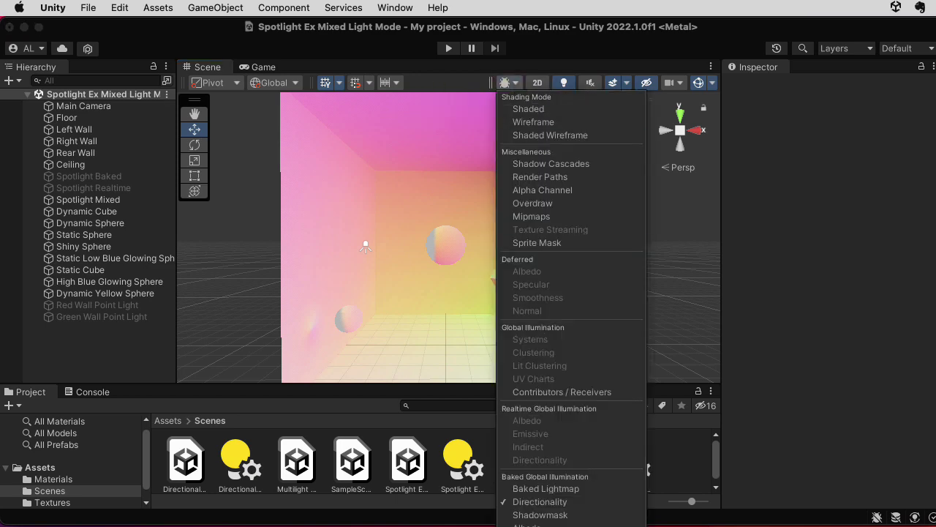
click(539, 515)
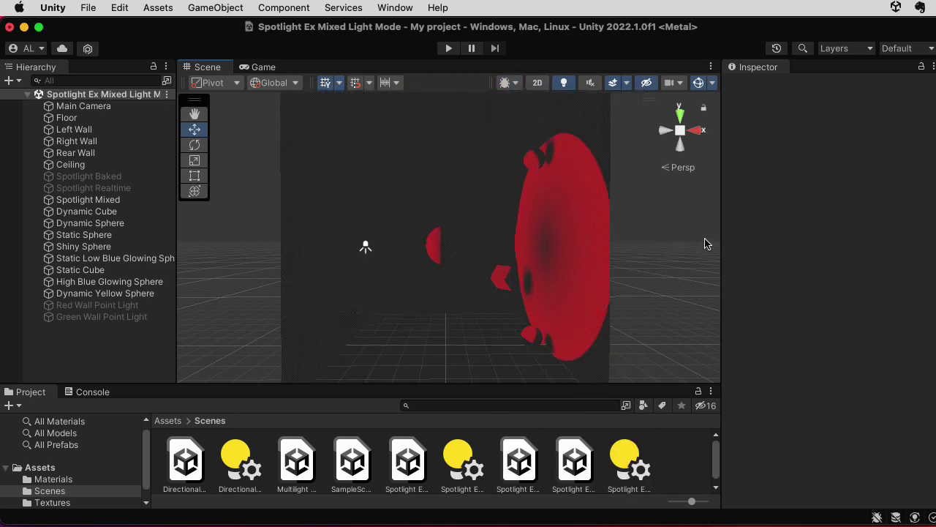
click(707, 245)
key(super+Tab)
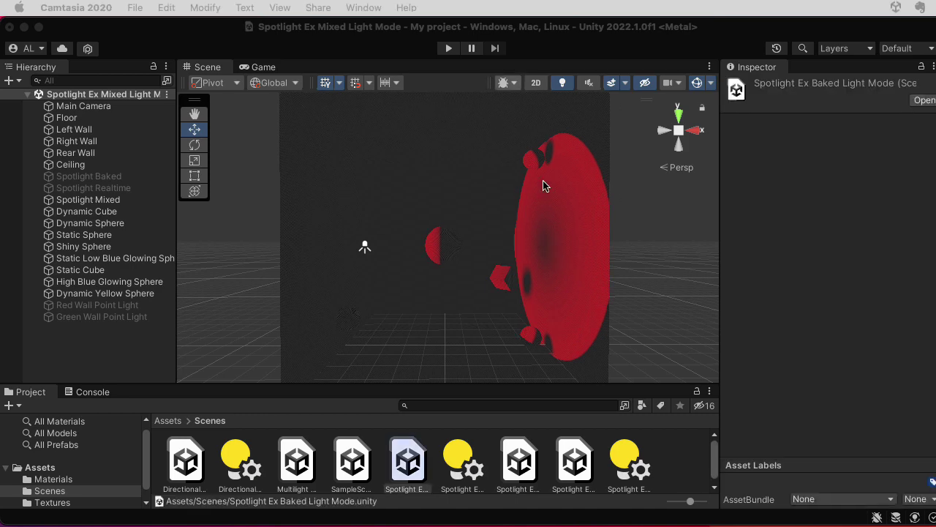
Return the Scene view to Shaded mode and open the Multilight Madness scene.
click(507, 84)
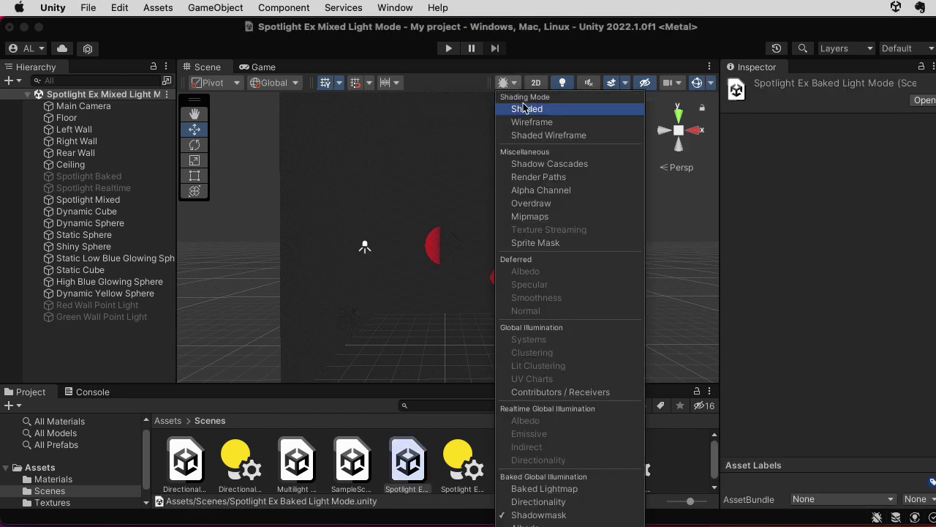
click(303, 460)
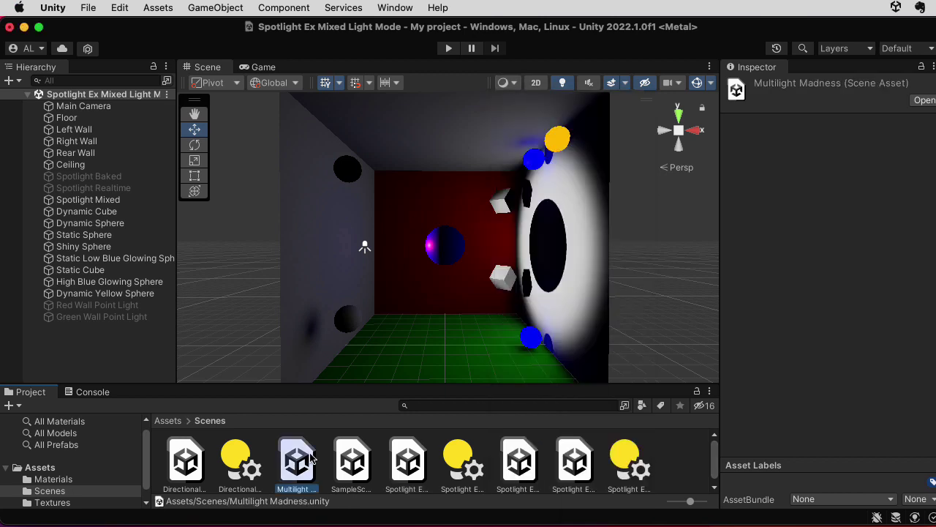
double_click(300, 461)
click(716, 377)
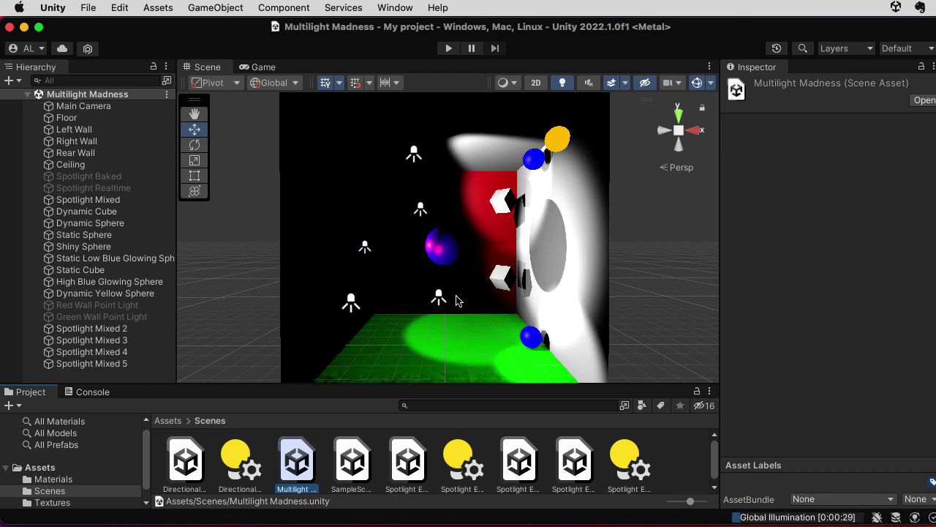
Select the mixed spotlights one by one in the scene to inspect their Light settings, and clear the selection.
click(414, 154)
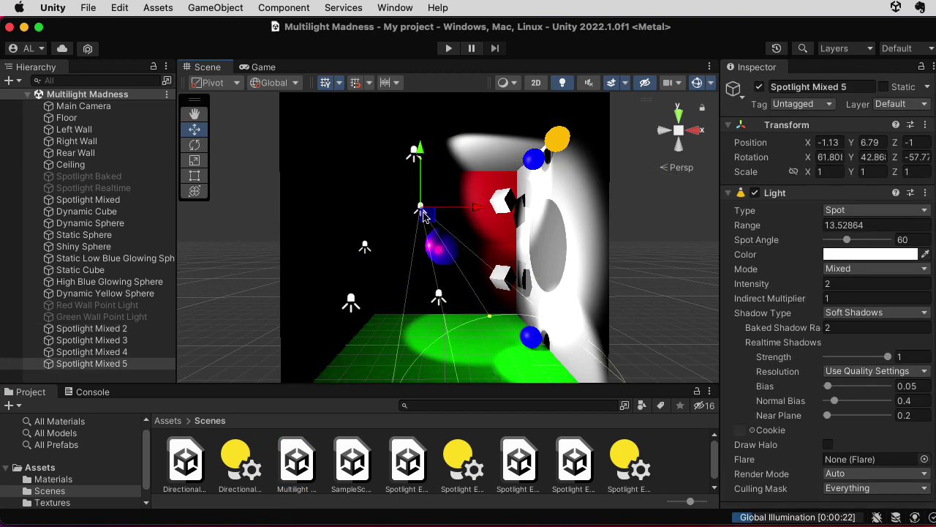
click(365, 246)
click(349, 306)
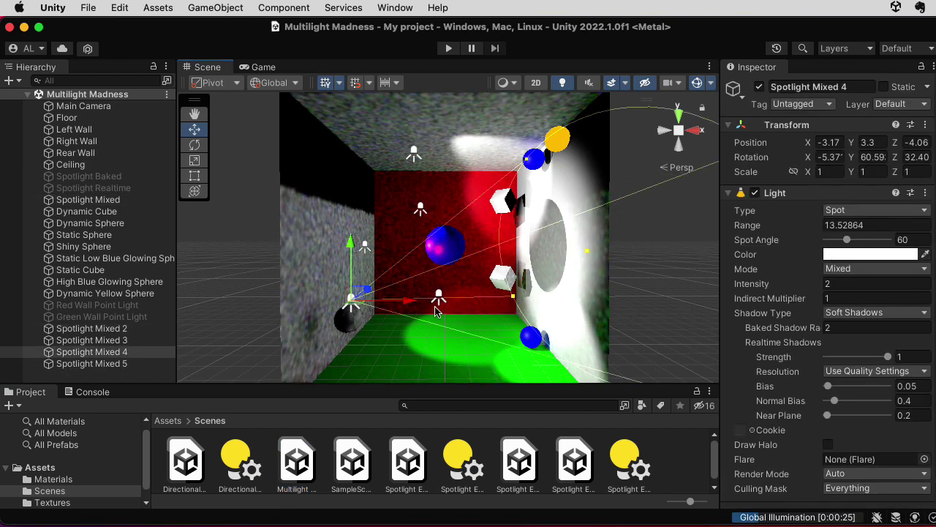
click(439, 297)
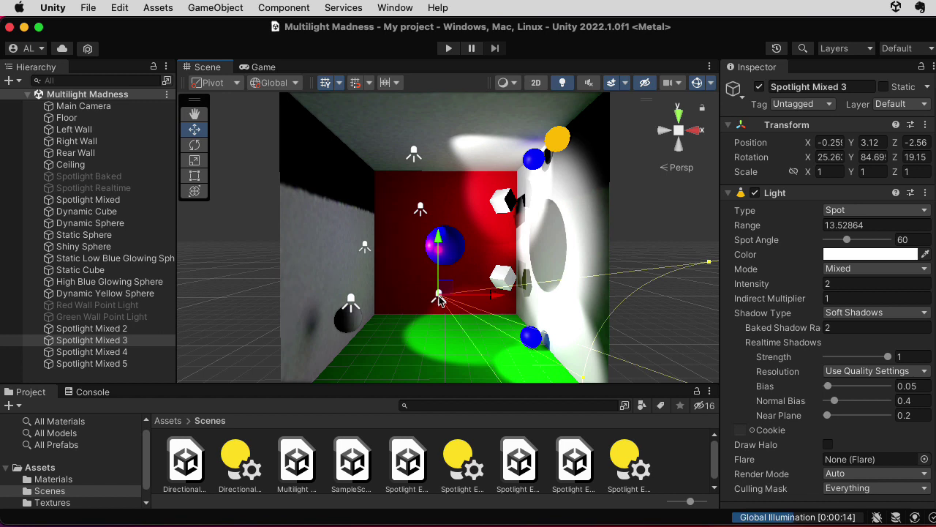
click(673, 459)
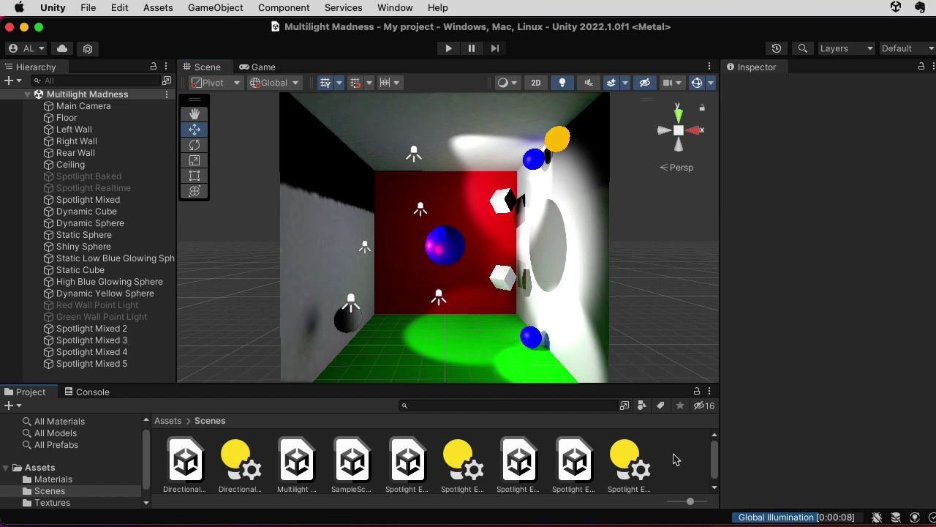
Go through the overlapping mixed spotlights again to compare their cones, and view the combined lighting in the Game view.
click(420, 212)
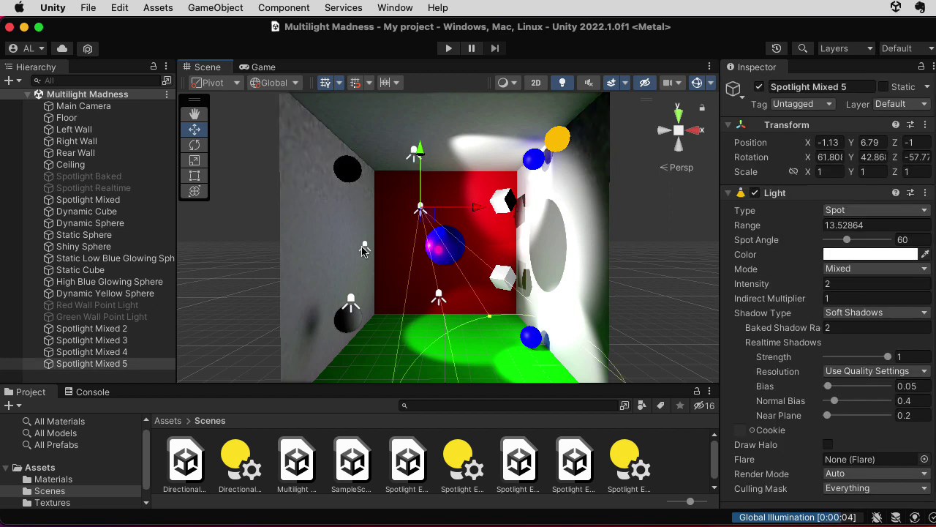
click(365, 248)
click(414, 153)
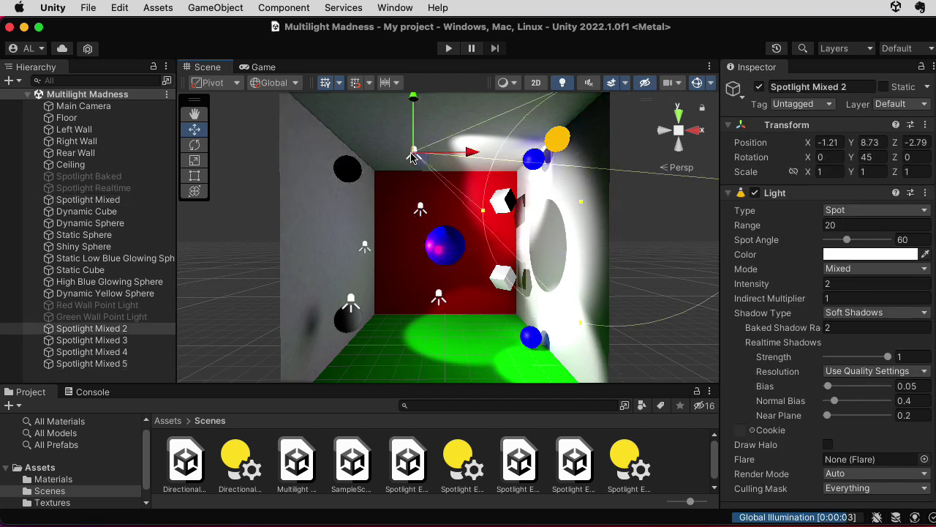
click(438, 299)
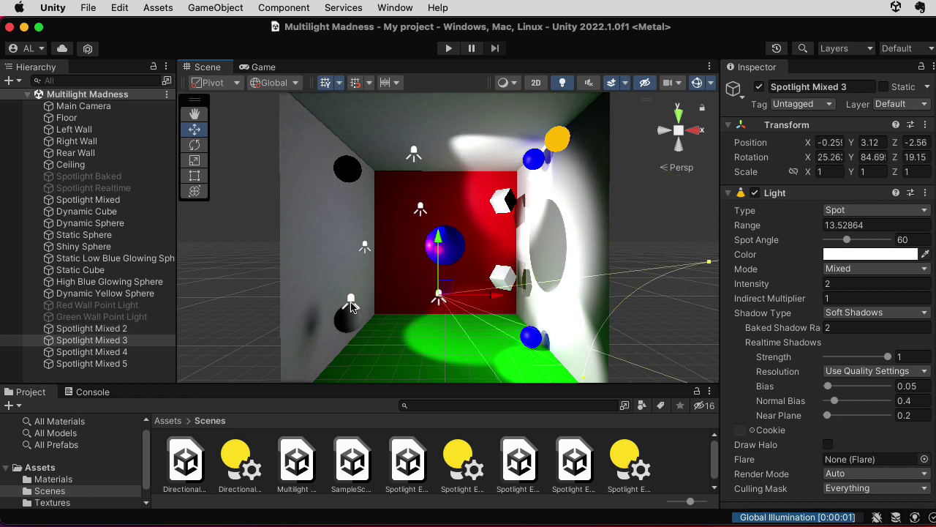
click(351, 303)
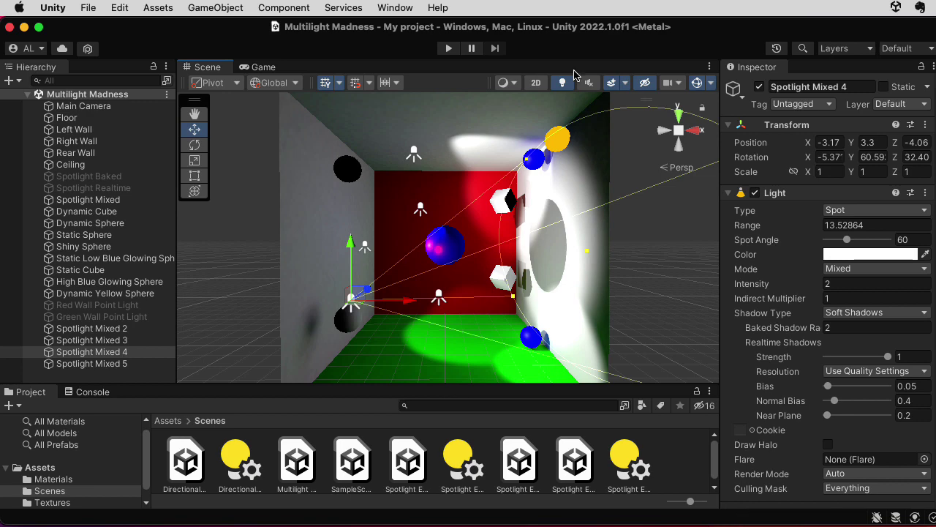
click(611, 292)
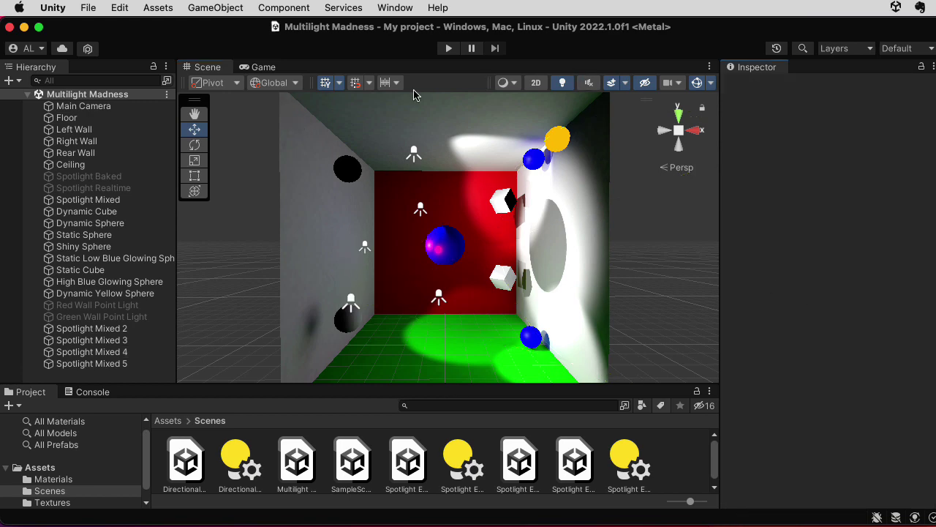
click(268, 68)
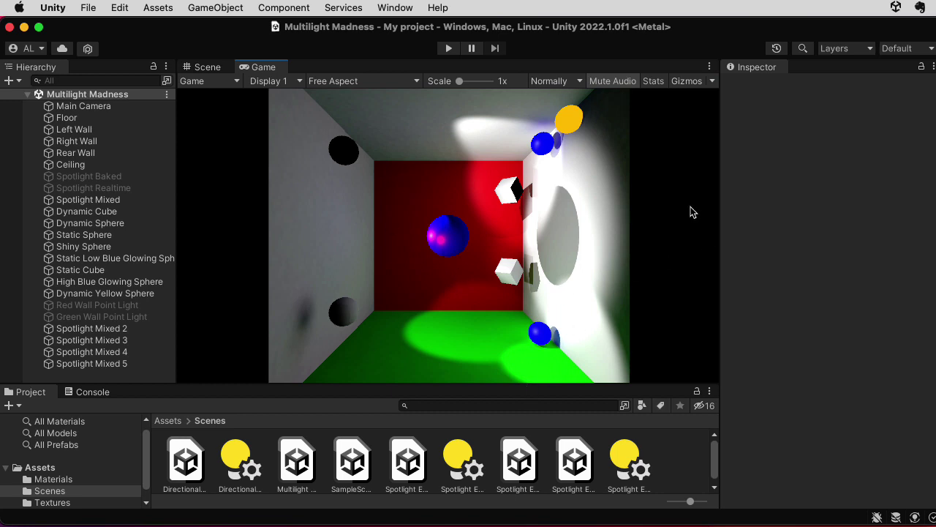
Return to the Scene view and set its draw mode to Baked Lightmap to examine the room's baked lighting.
click(212, 69)
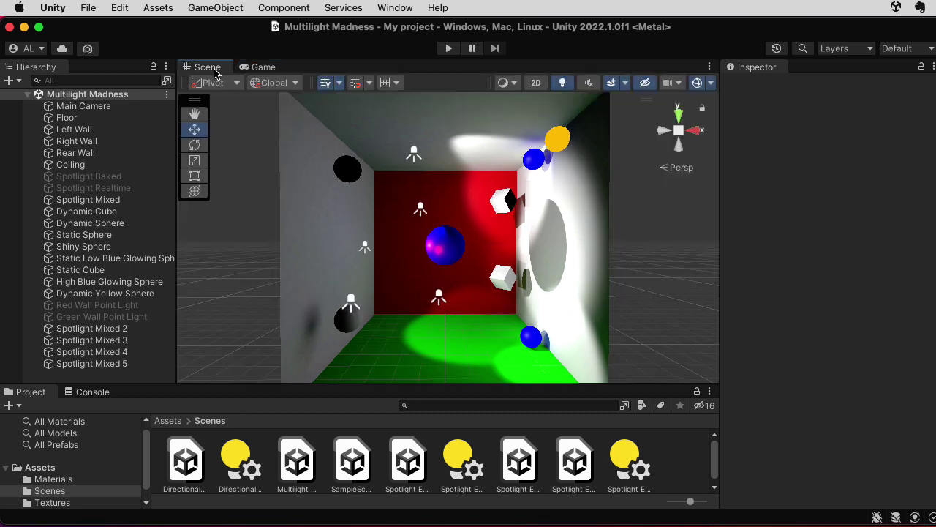
click(506, 82)
click(575, 488)
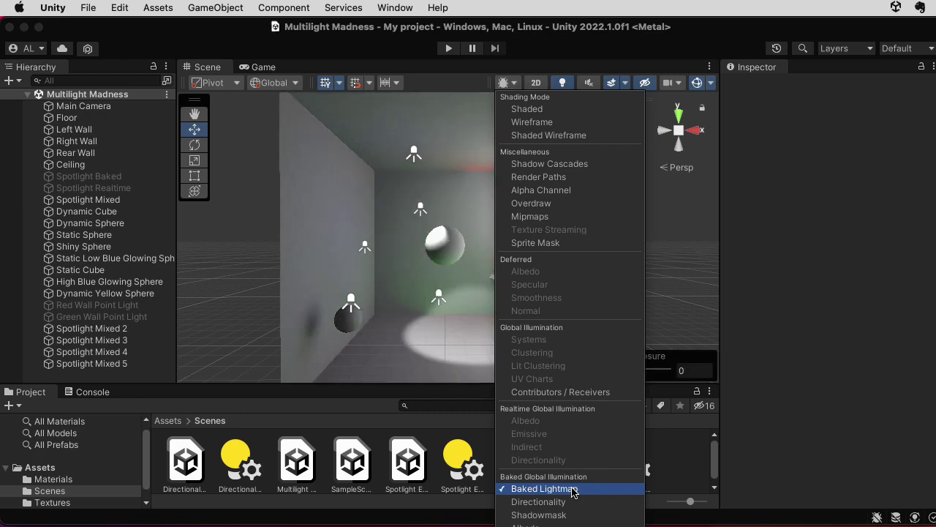
click(755, 281)
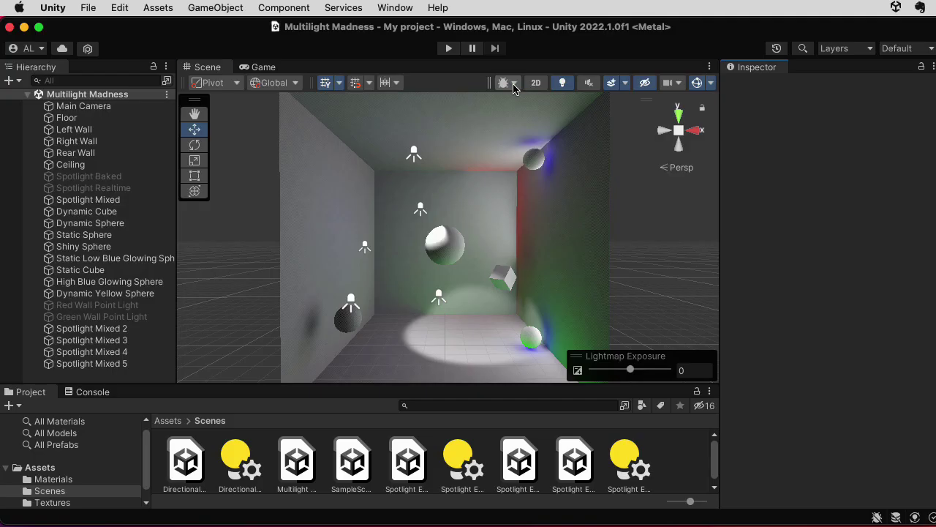
Switch the draw mode to Shaded and back to Baked Lightmap, comparing the lighting on the rear wall and floor.
click(506, 82)
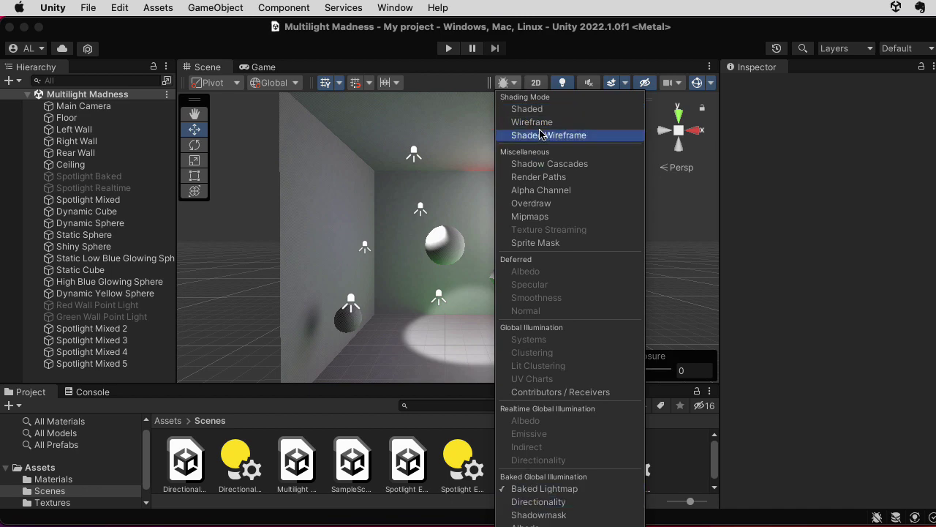
click(466, 272)
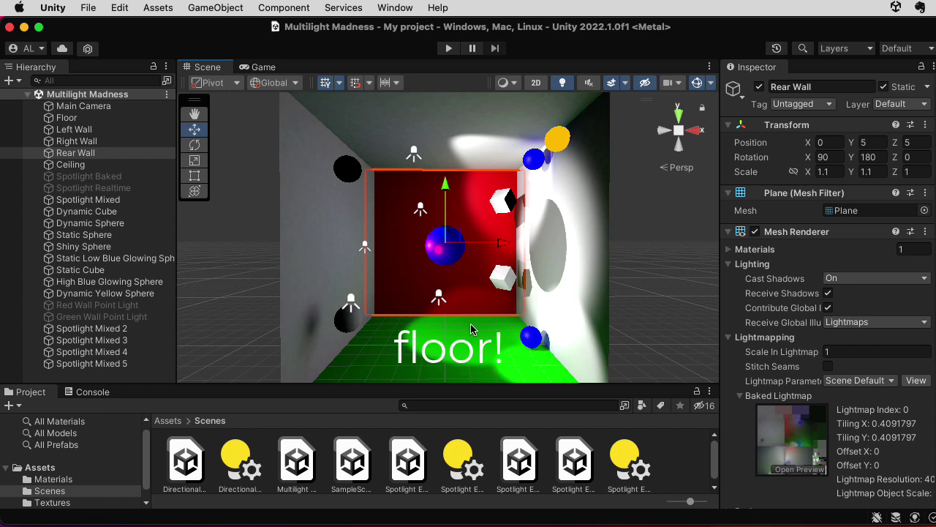
click(514, 83)
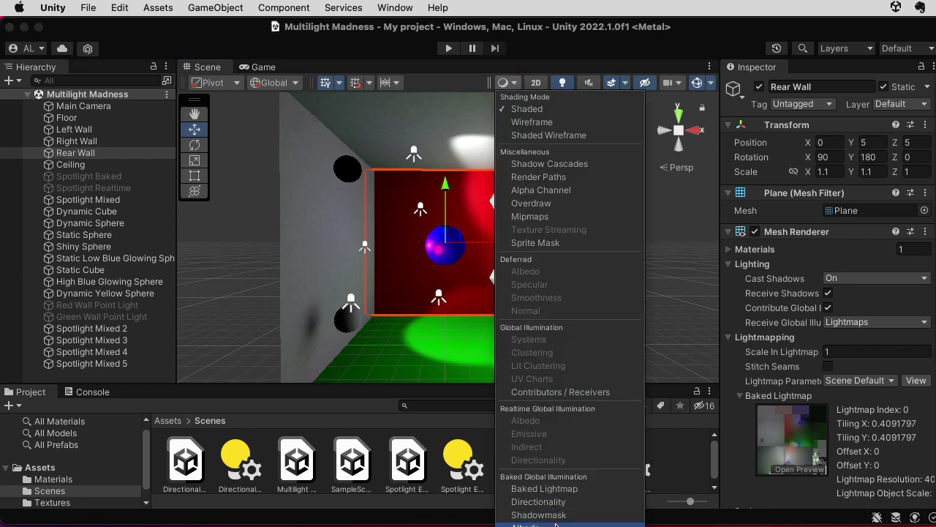
click(547, 488)
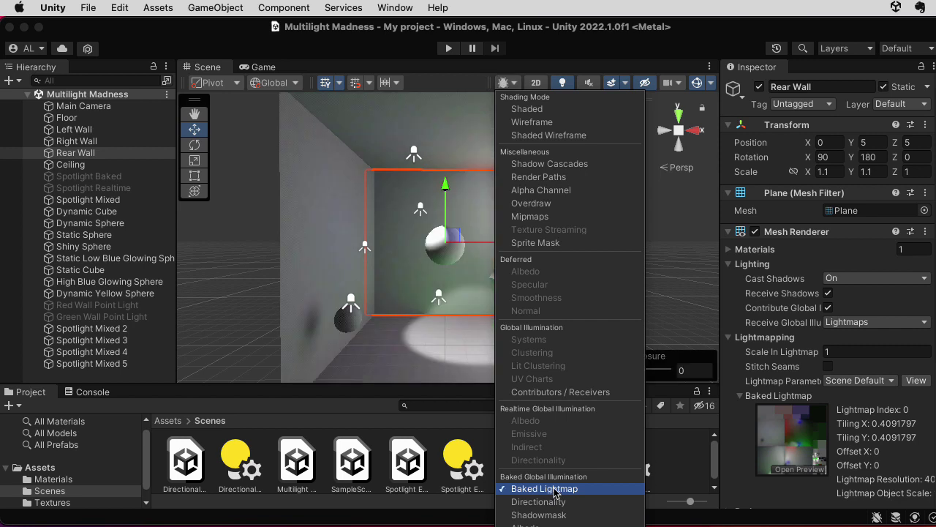
click(437, 337)
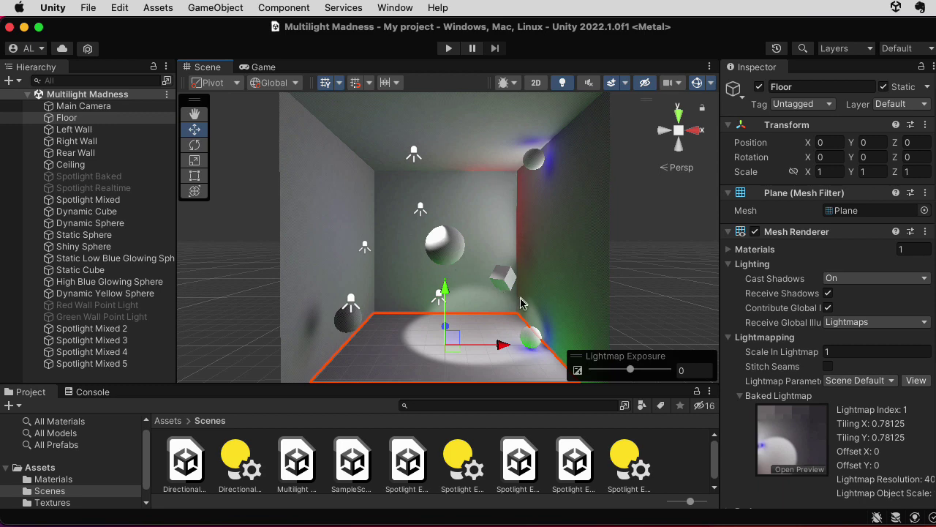
View the room in the baked Directionality draw mode with nothing selected, and switch the draw mode to Shadowmask.
click(507, 83)
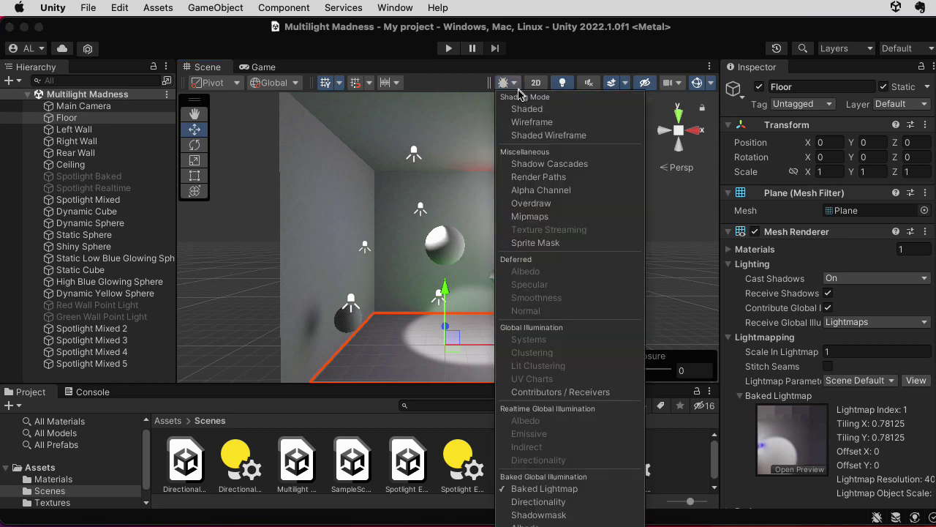
click(539, 502)
click(673, 332)
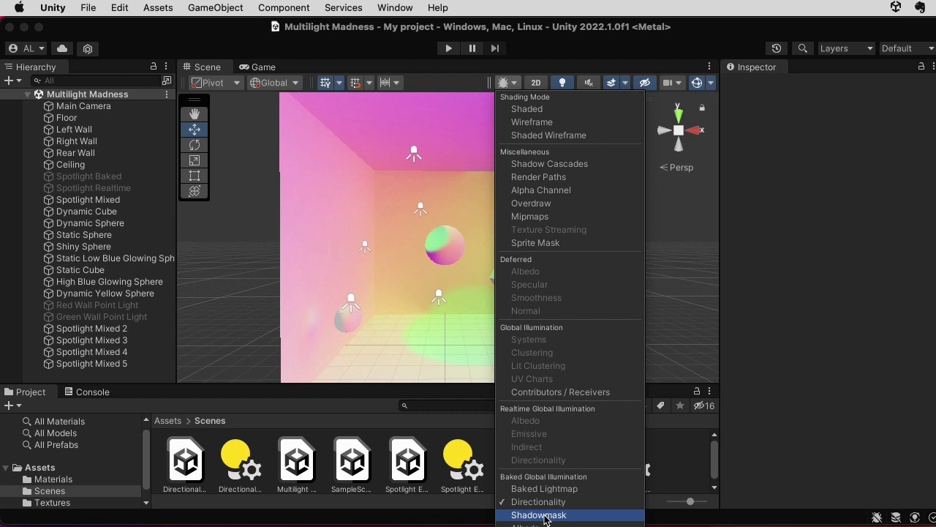
click(544, 515)
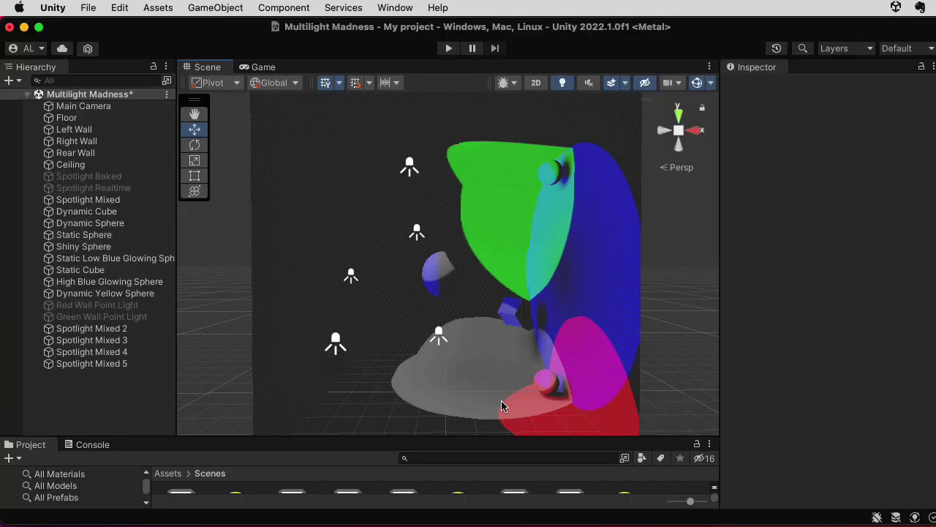
Select the five mixed spotlights one by one from different angles to match each cone to its coloured area in the shadowmask.
click(352, 280)
alt+drag(645, 292, 609, 306)
click(447, 329)
alt+drag(476, 315, 604, 371)
click(426, 247)
alt+drag(528, 374, 547, 411)
click(428, 221)
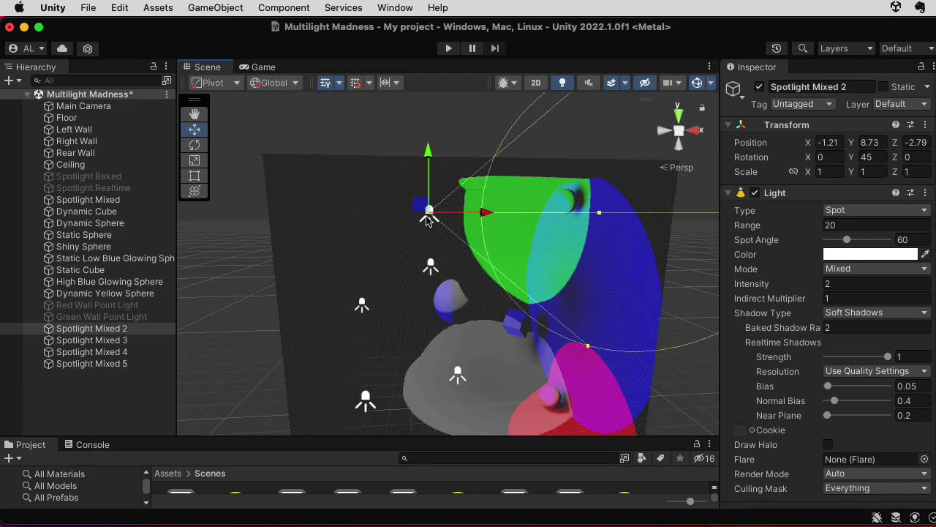
alt+drag(428, 221, 595, 218)
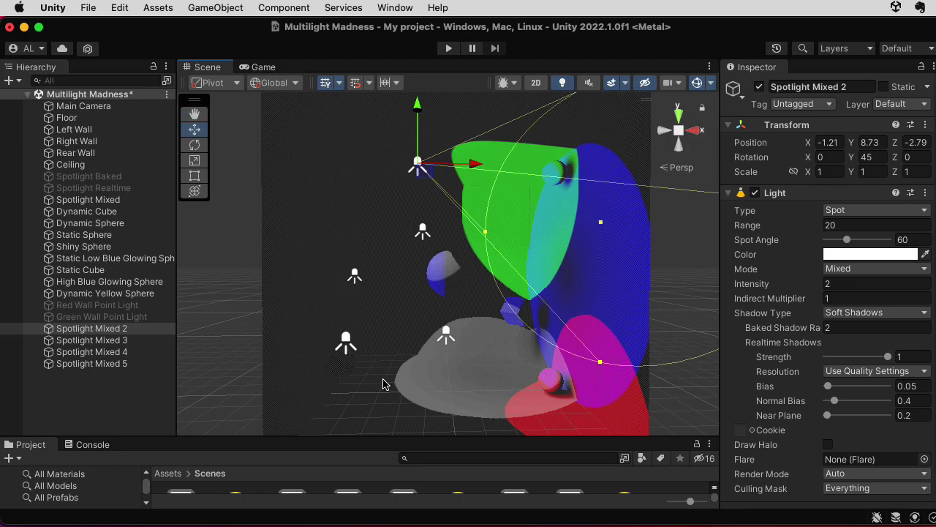
click(351, 348)
mouse_move(352, 348)
alt+mouse_down()
mouse_move(521, 366)
mouse_move(556, 354)
mouse_move(435, 338)
mouse_move(350, 351)
alt+mouse_up()
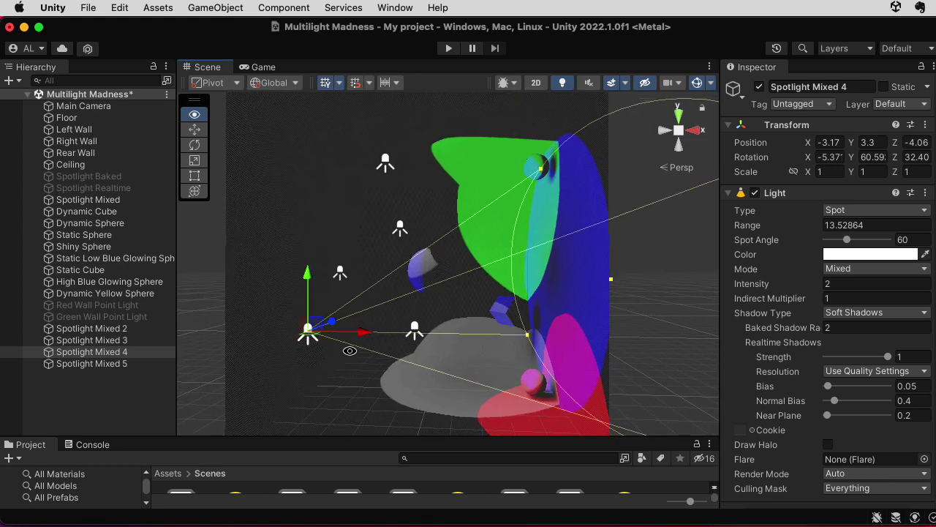
click(340, 274)
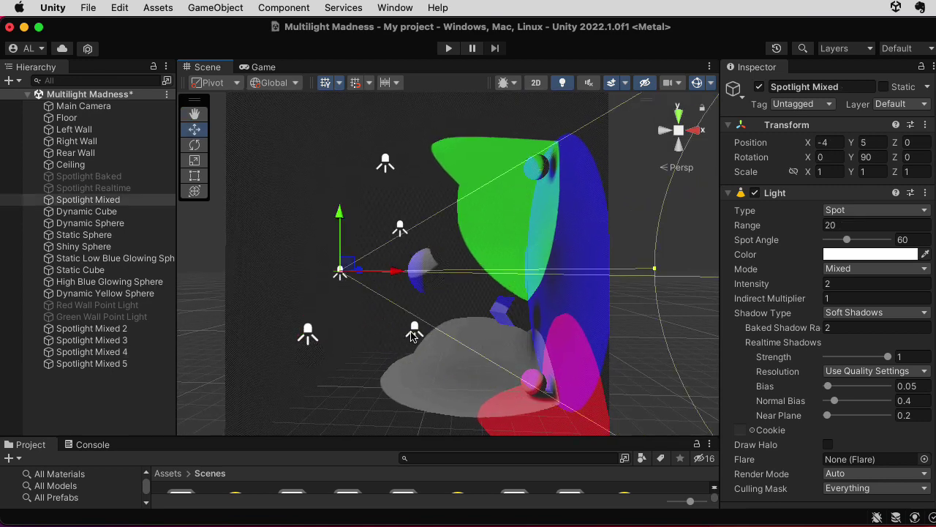
click(414, 333)
click(400, 228)
click(385, 162)
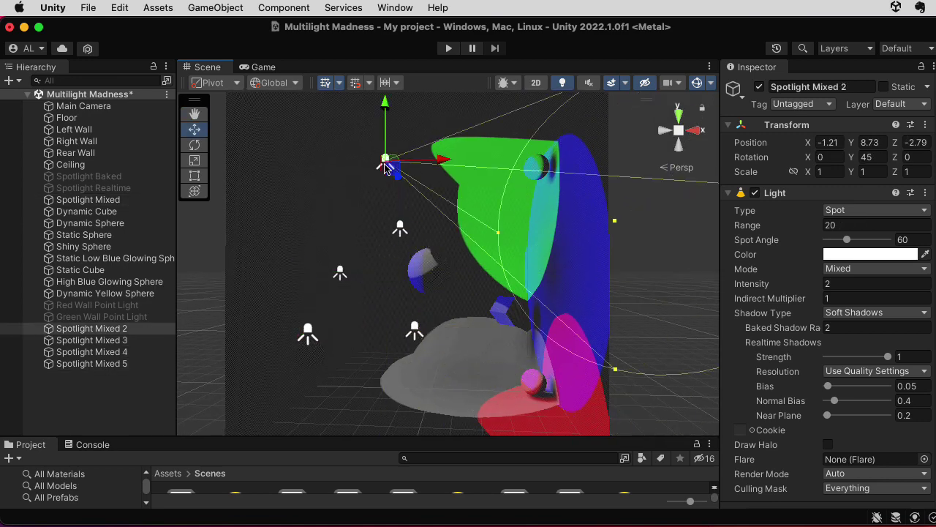
Deactivate Spotlight Mixed and examine how the remaining mixed spotlights' cones match the rebaked shadowmask.
click(340, 273)
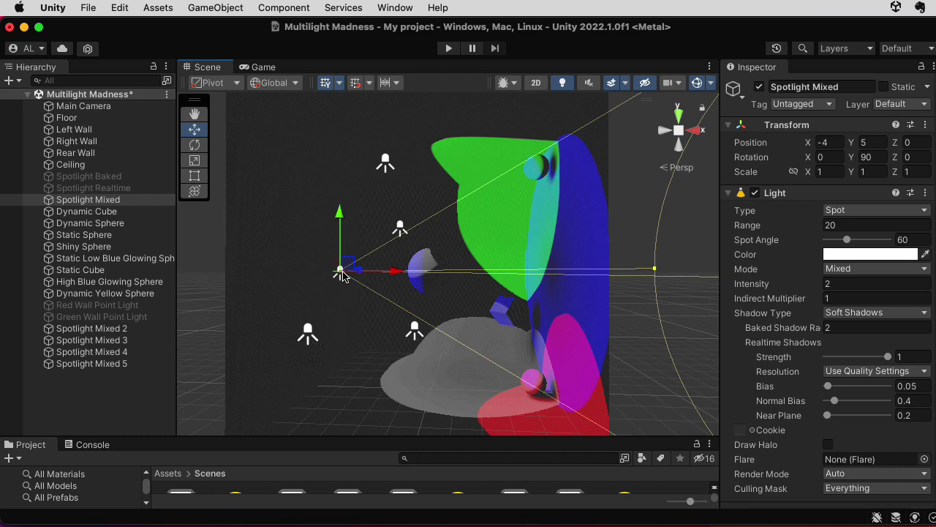
click(760, 87)
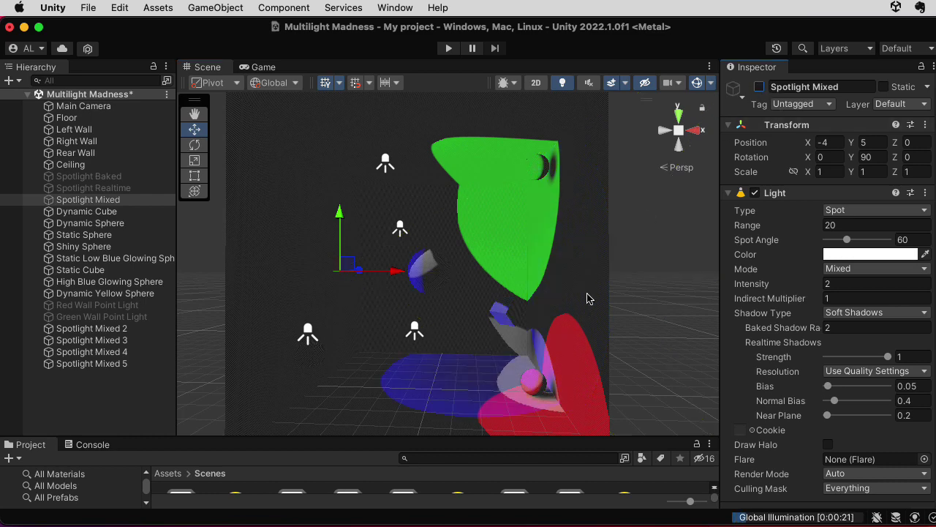
click(308, 333)
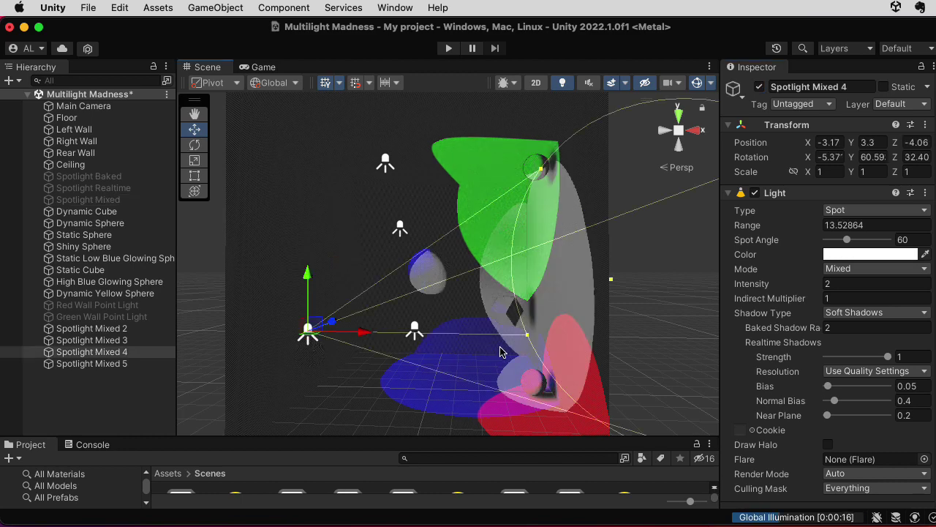
alt+drag(501, 351, 453, 328)
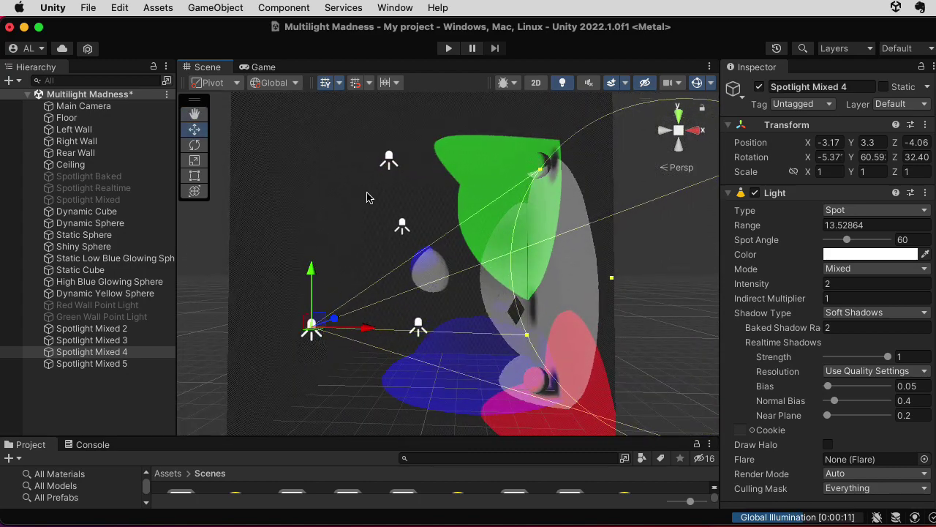
click(468, 335)
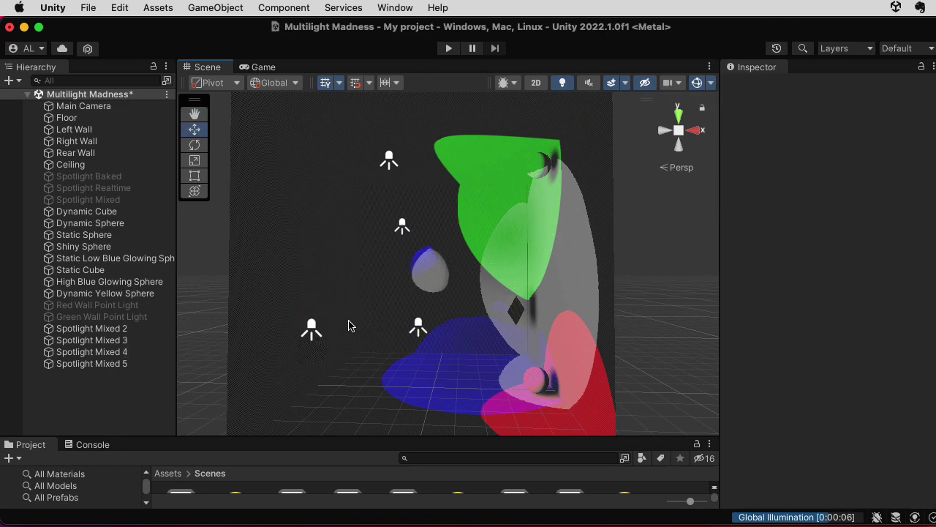
click(313, 327)
alt+drag(554, 309, 535, 305)
click(328, 268)
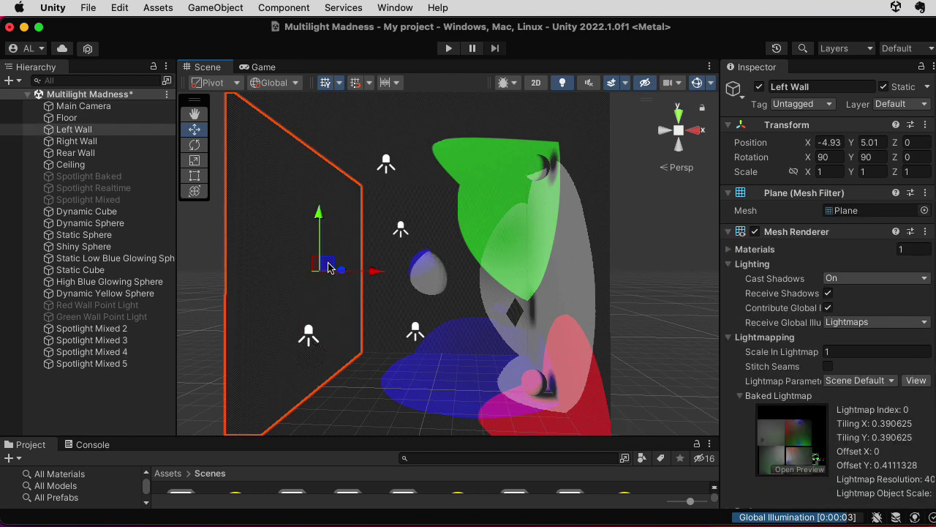
click(701, 286)
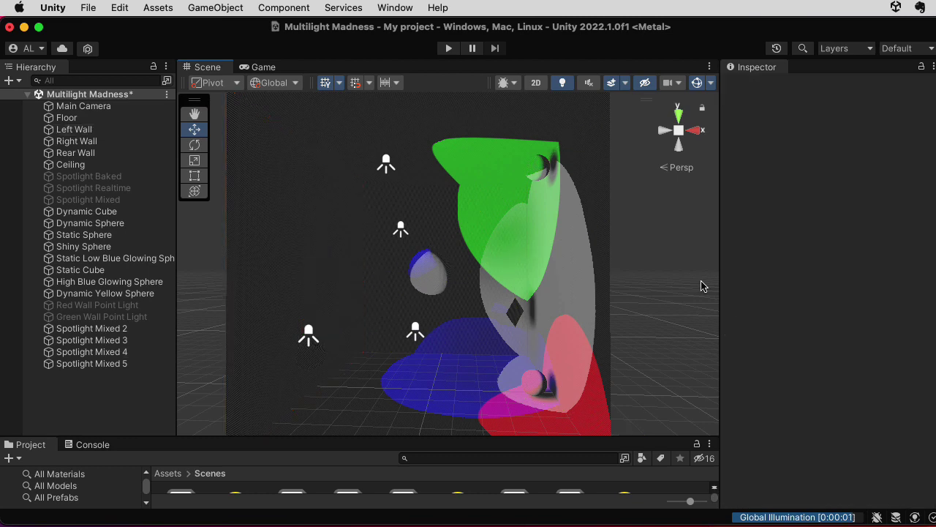
Select Spotlight Mixed in the object list and reactivate it.
click(326, 269)
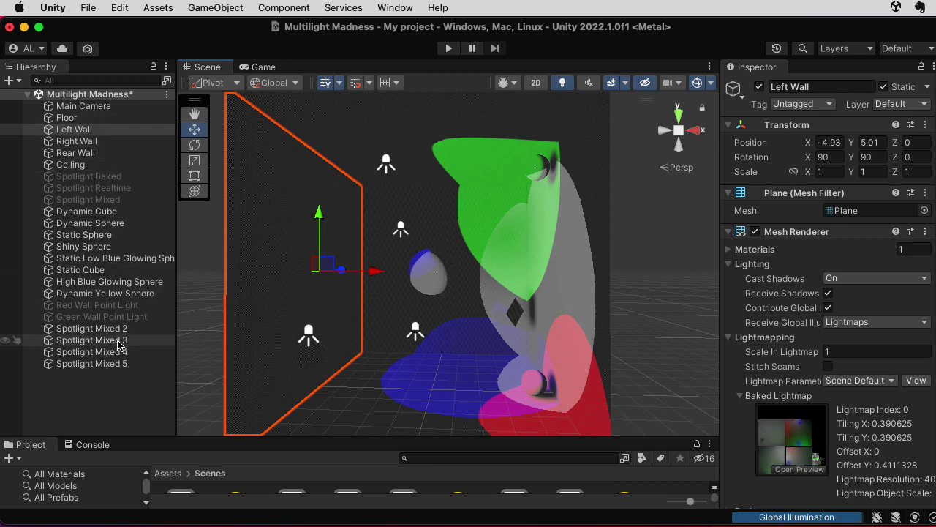
double_click(134, 212)
click(128, 200)
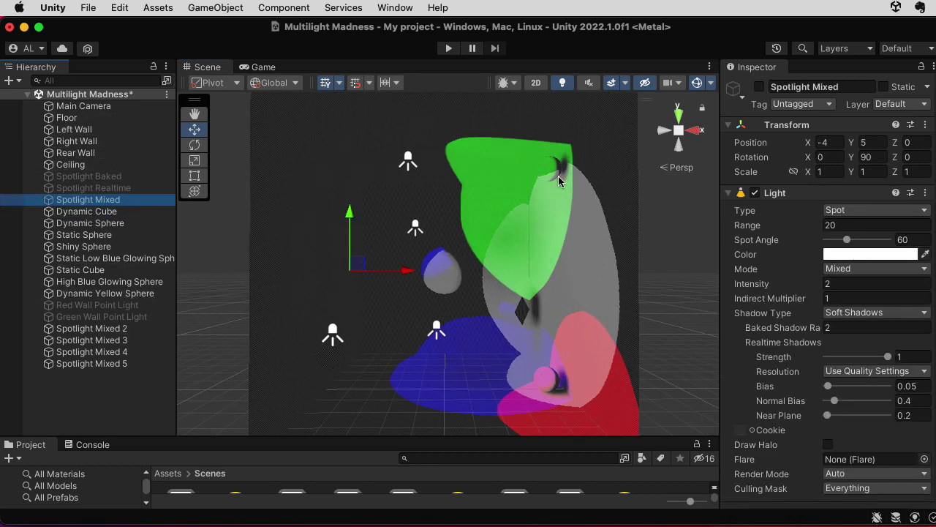
click(759, 87)
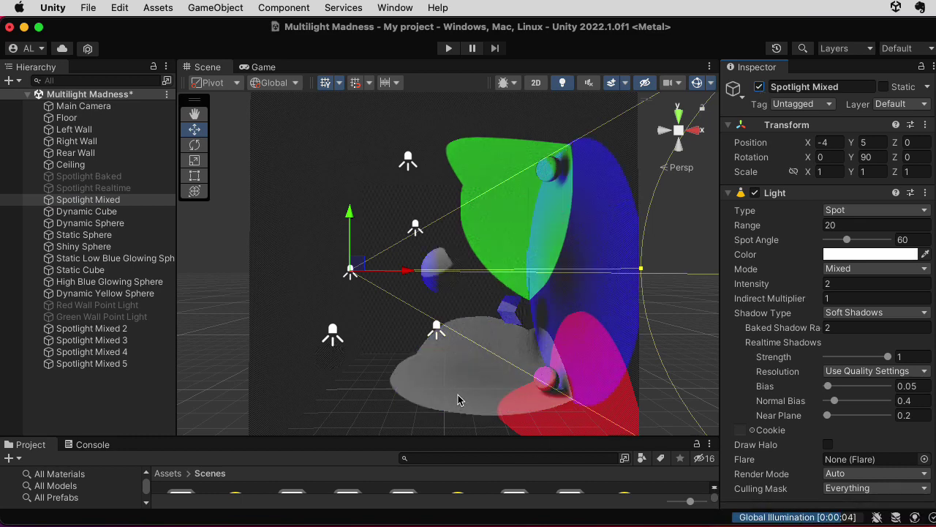
Deactivate Spotlight Mixed 2, the uppermost spotlight, and clear the selection to examine the rebaked shadowmask.
click(407, 160)
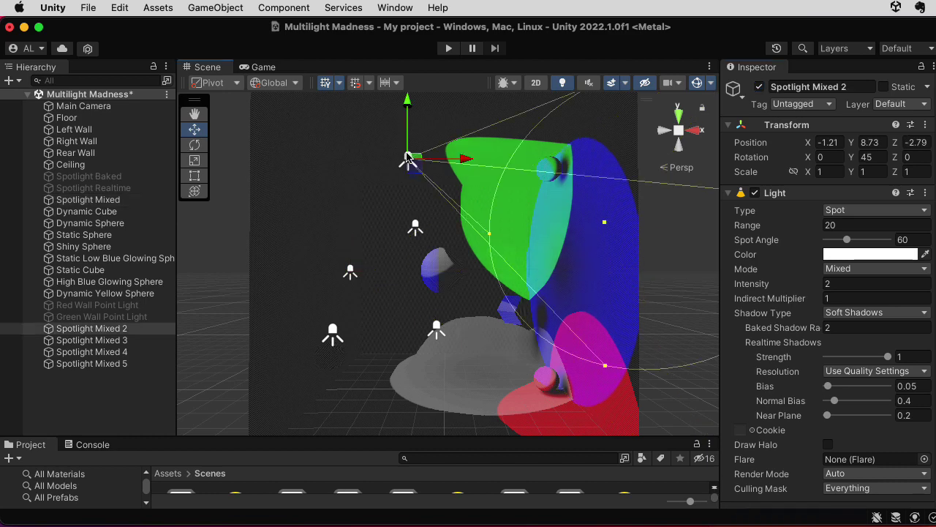
click(759, 88)
click(335, 390)
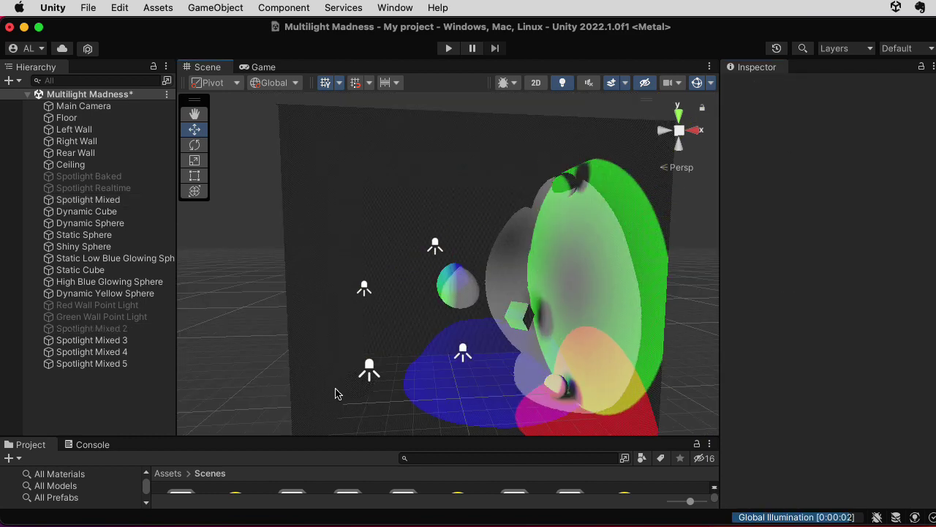
Check the cones of Spotlight Mixed 4 and Spotlight Mixed against the new shadowmask, and save the scene.
click(370, 371)
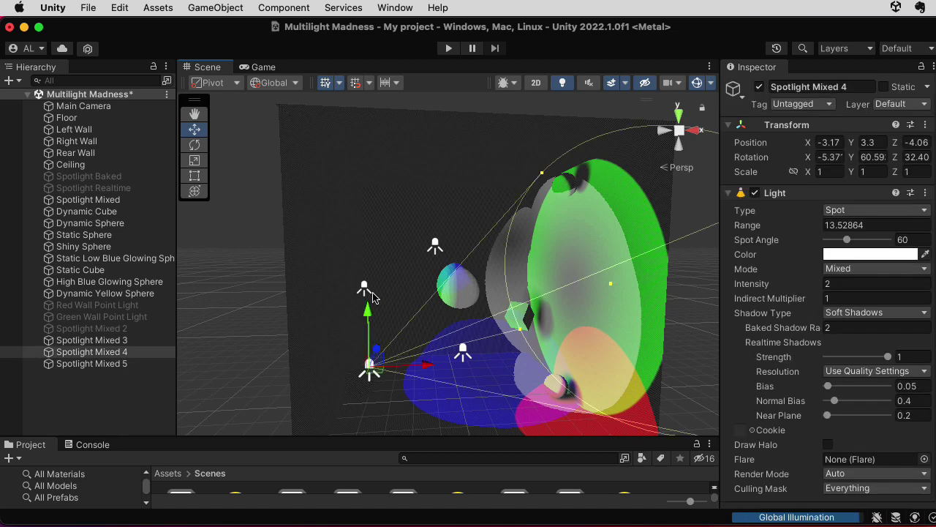
click(365, 289)
click(471, 363)
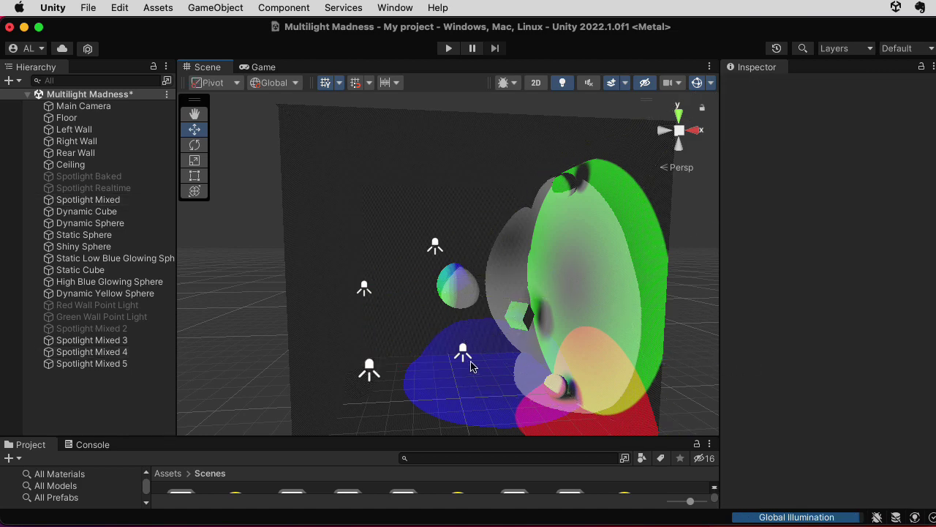
alt+drag(574, 244, 439, 312)
key(super+s)
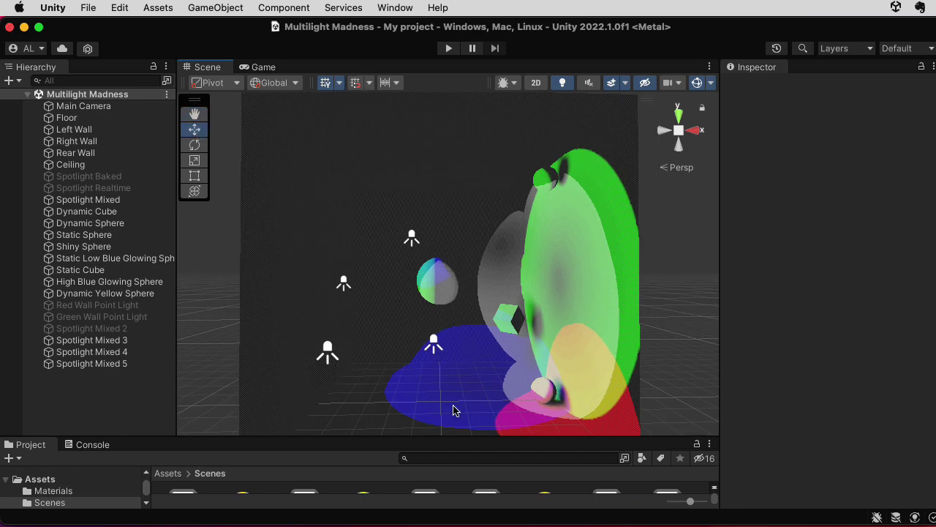
Open the floor's lightmap preview and switch it to Baked Shadowmask.
click(453, 411)
click(779, 438)
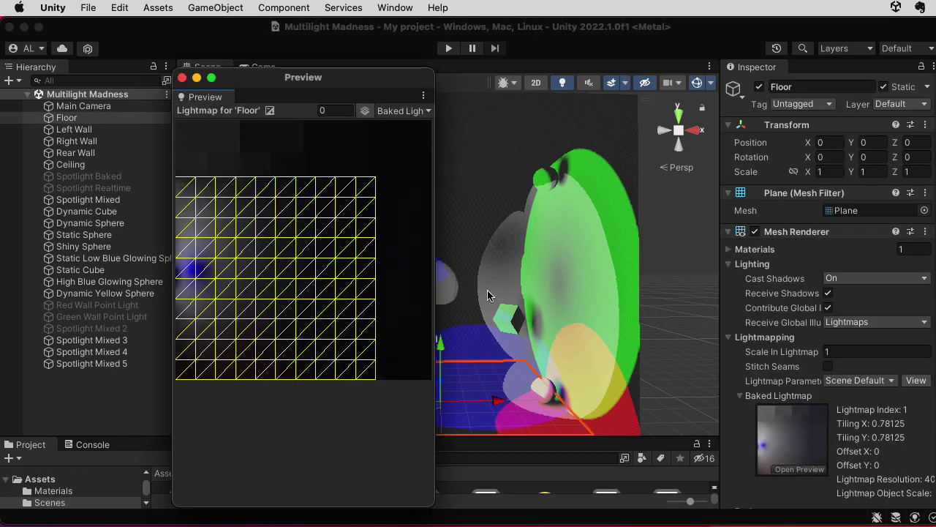
click(395, 110)
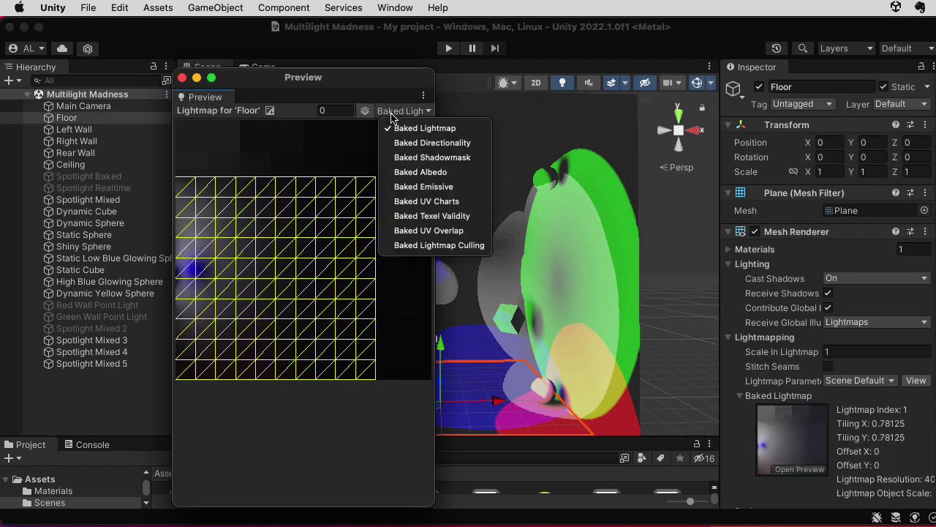
click(414, 158)
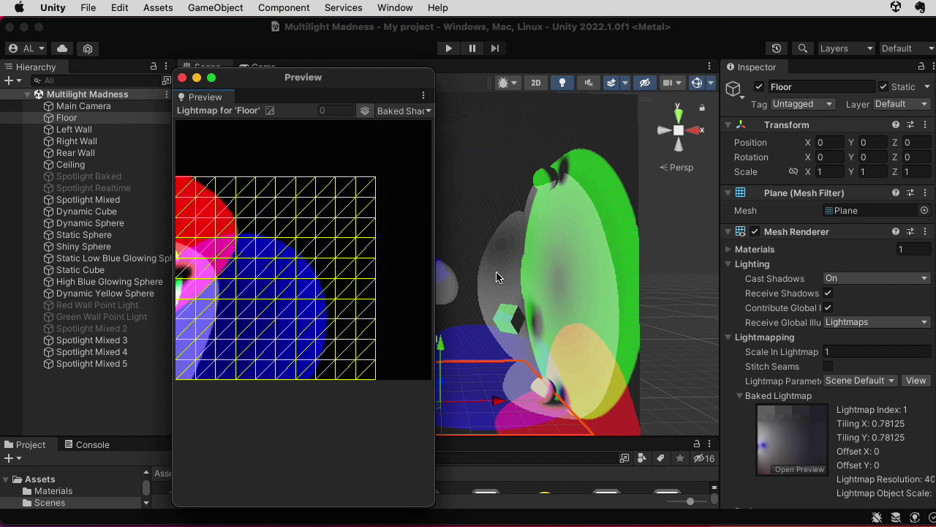
Open the right wall's lightmap preview and switch it to Baked Shadowmask.
click(571, 251)
click(570, 251)
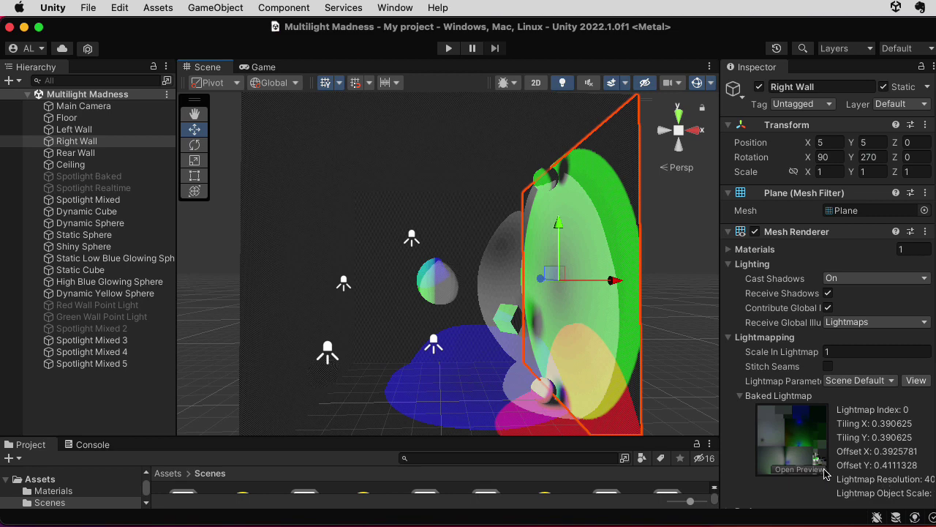
click(806, 467)
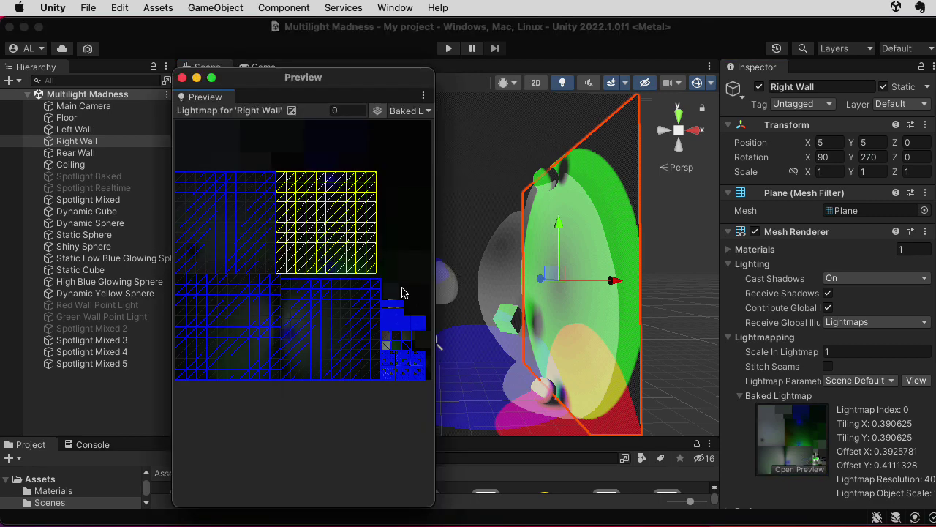
click(406, 111)
click(424, 158)
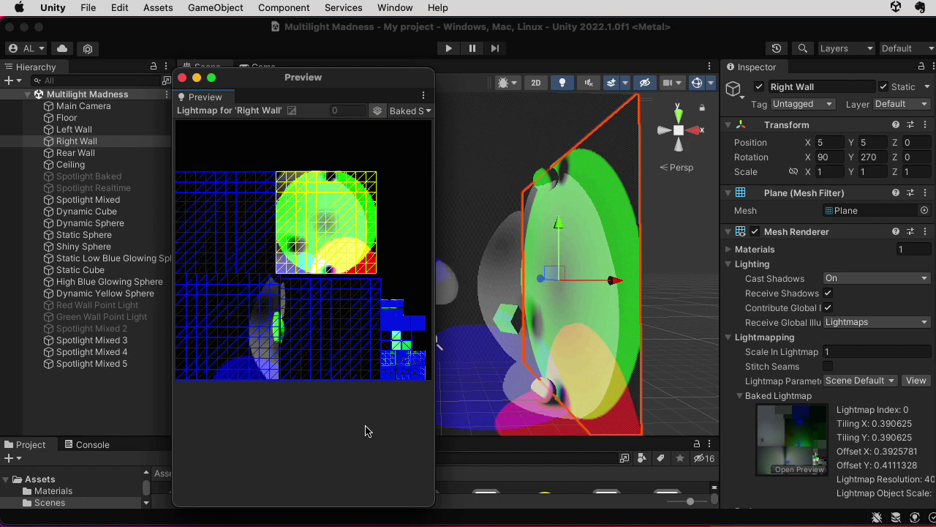
Select the inactive Spotlight Mixed 2 and reactivate it.
click(117, 331)
click(113, 333)
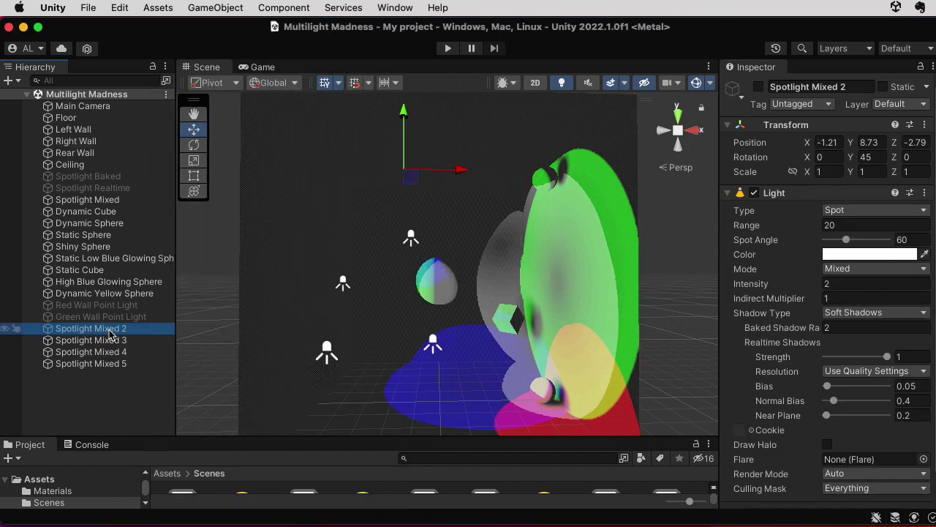
click(759, 86)
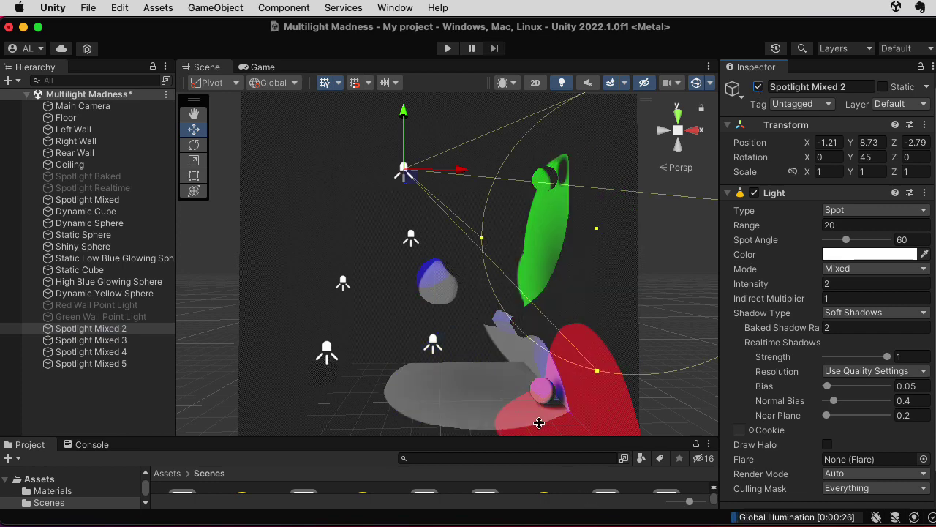
Check the right wall's Baked Shadowmask during the rebake with all five mixed spotlights active, and close the preview.
click(594, 300)
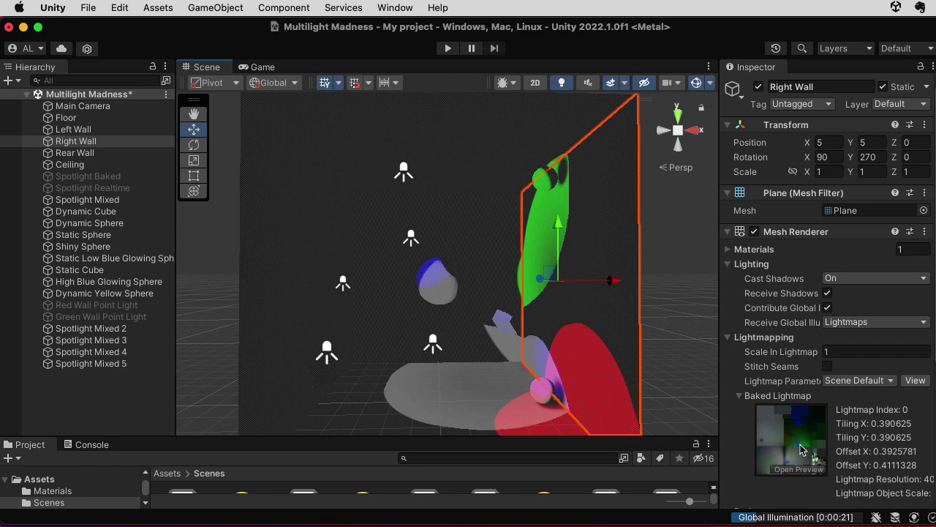
click(802, 449)
click(409, 113)
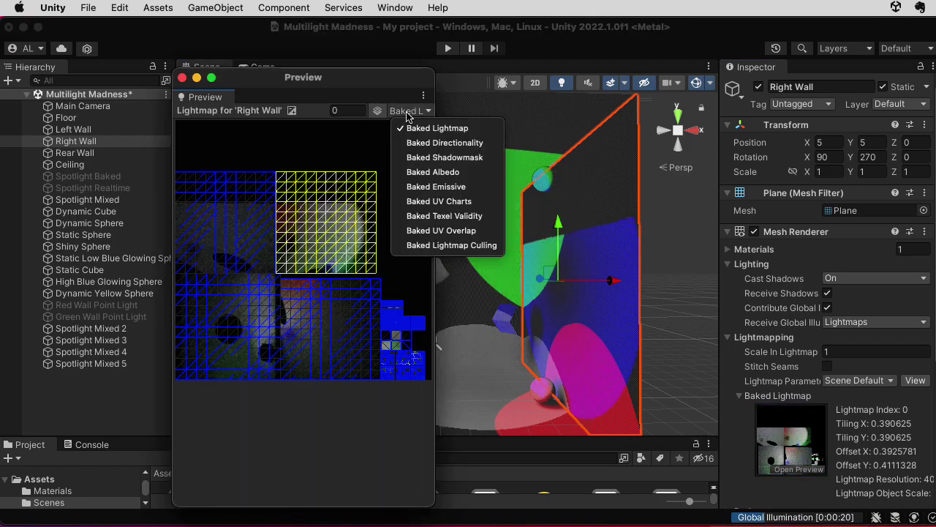
click(445, 157)
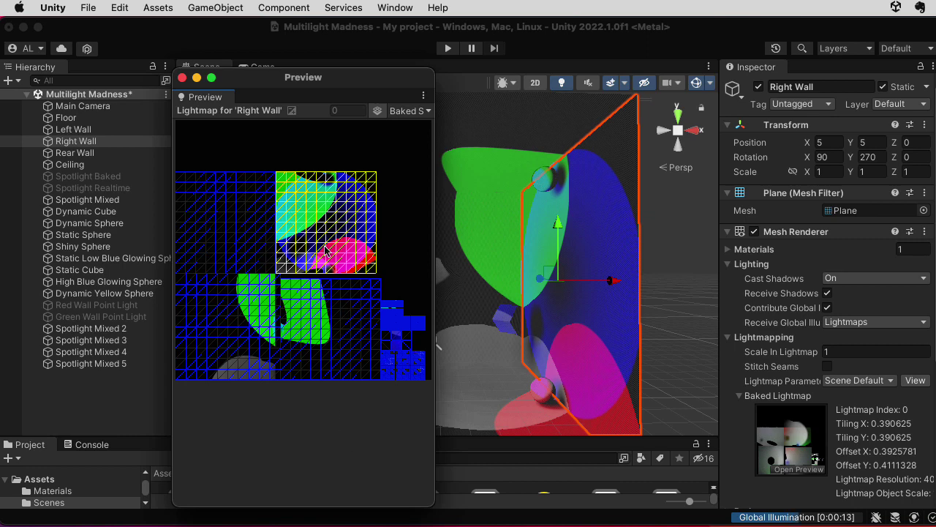
click(183, 78)
Select the floor and view its Baked Shadowmask in the lightmap preview.
click(455, 418)
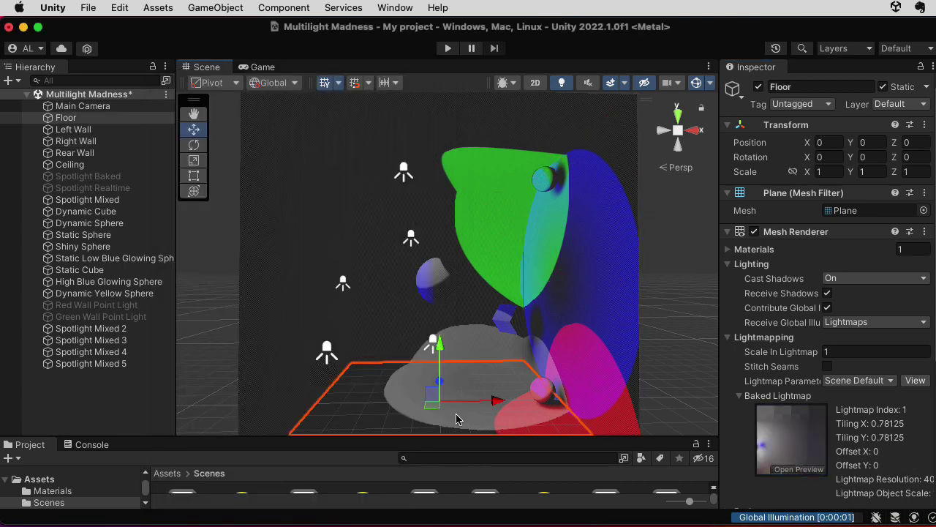
click(797, 444)
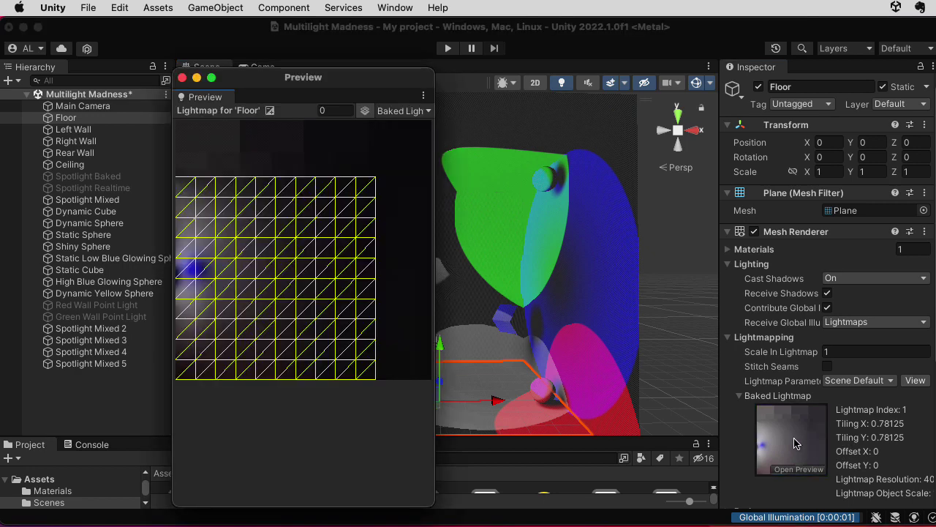
click(413, 113)
click(422, 158)
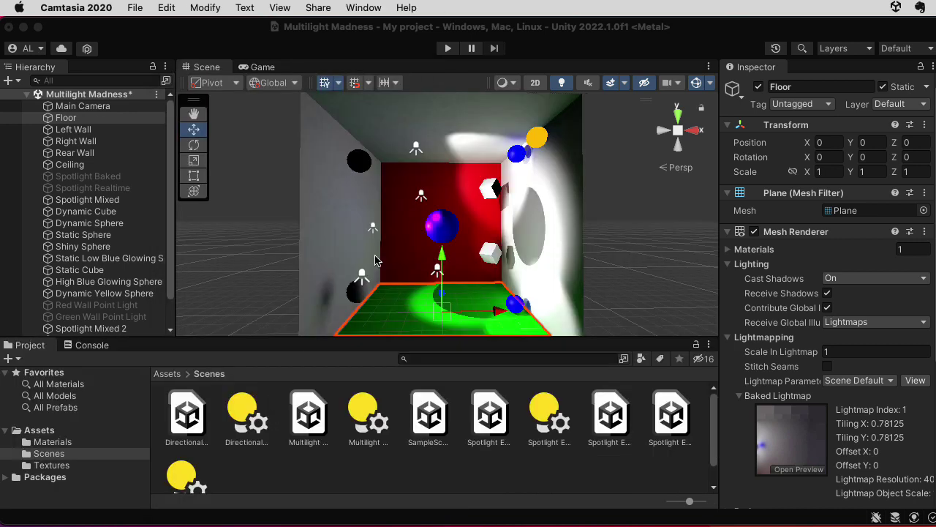
Open the Directional vs Nondirectional scene without saving the current scene's changes, and enlarge the scene view.
double_click(187, 416)
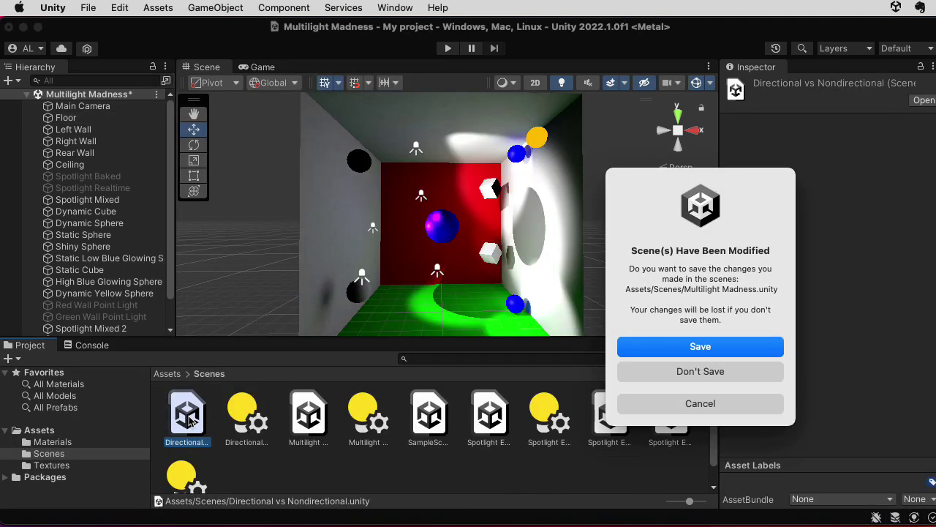
click(683, 371)
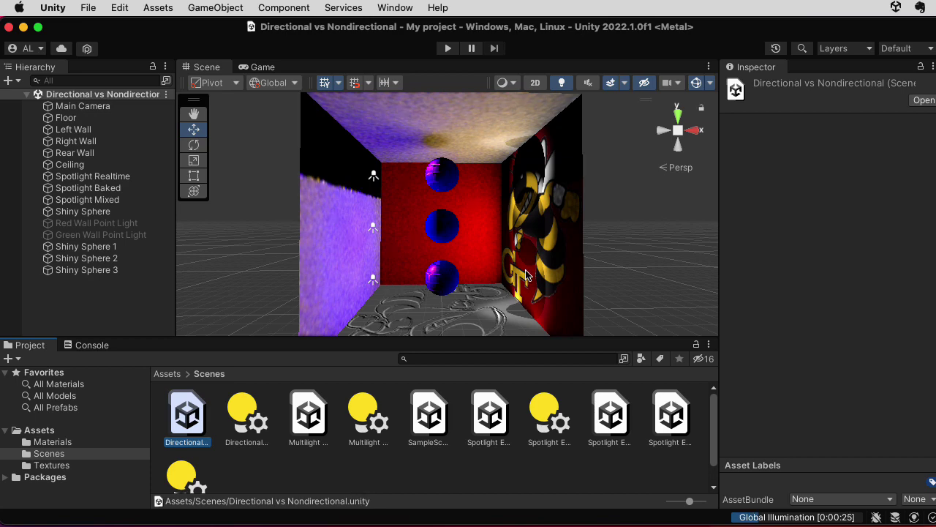
drag(599, 340, 597, 437)
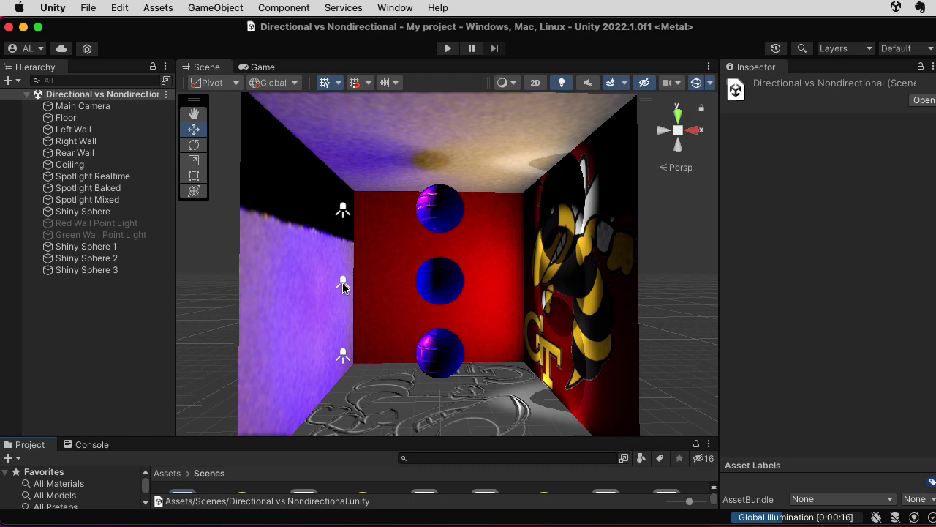
Compare the modes and cones of Spotlight Baked, Spotlight Realtime and Spotlight Mixed against the spheres and right wall.
click(342, 284)
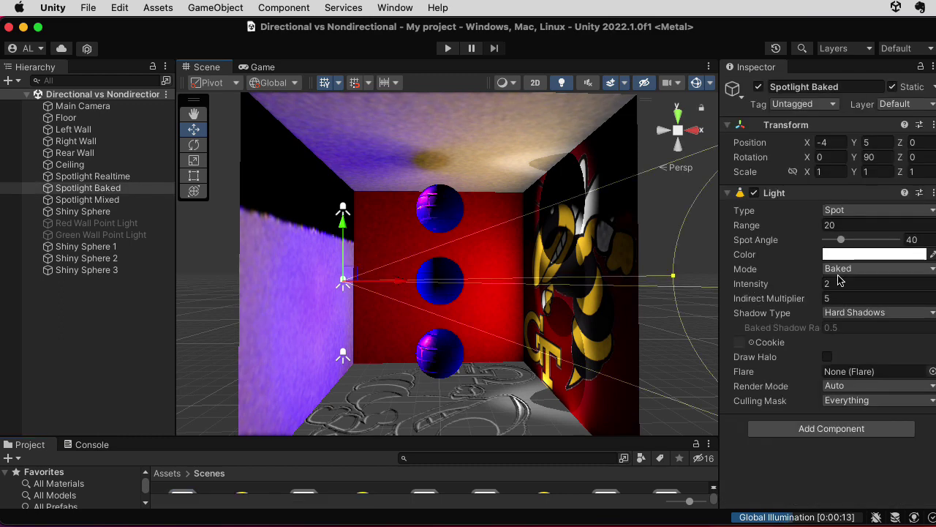
click(343, 210)
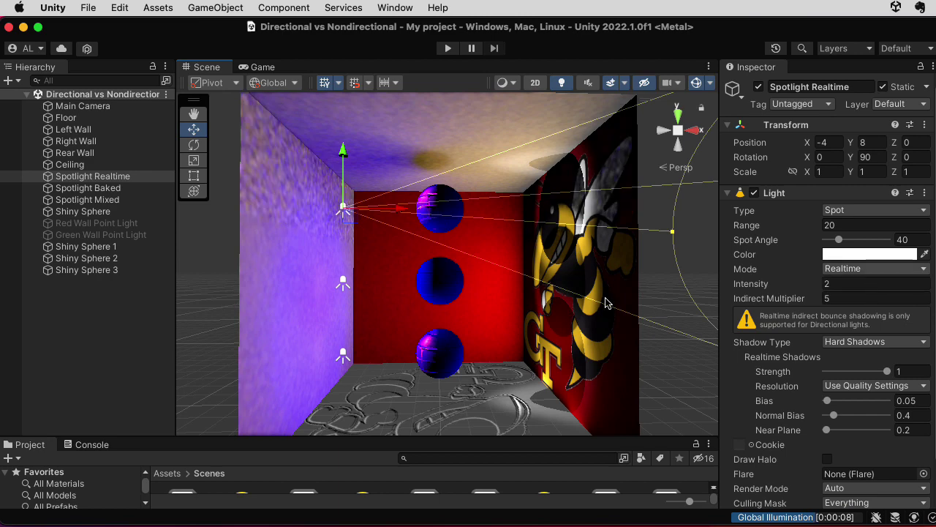
click(344, 356)
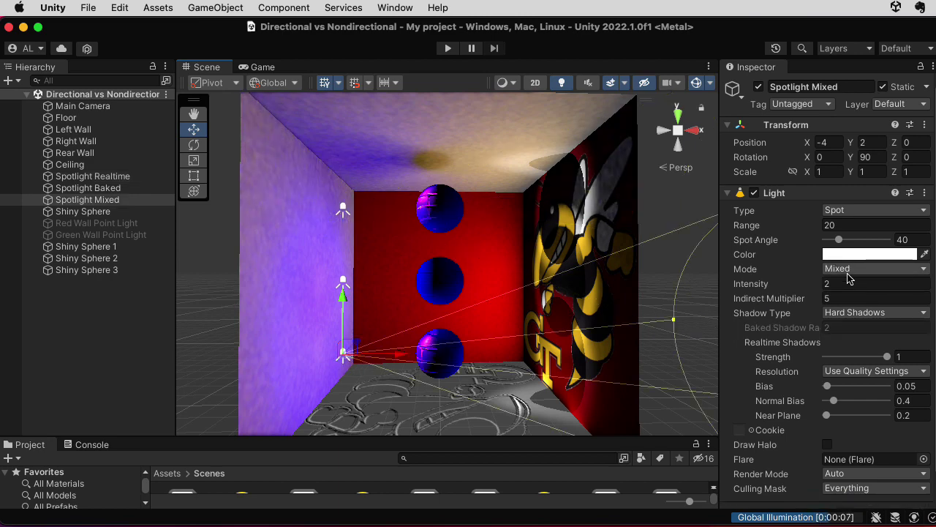
click(342, 209)
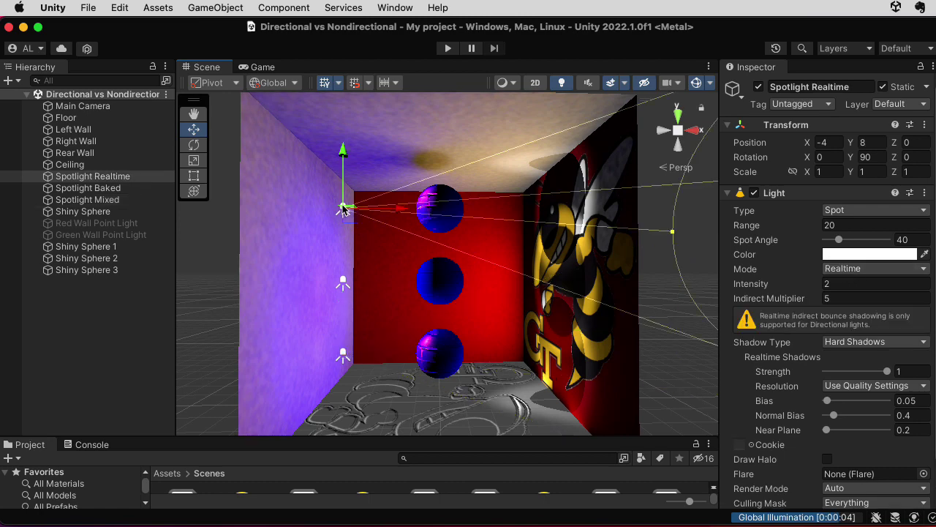
click(343, 357)
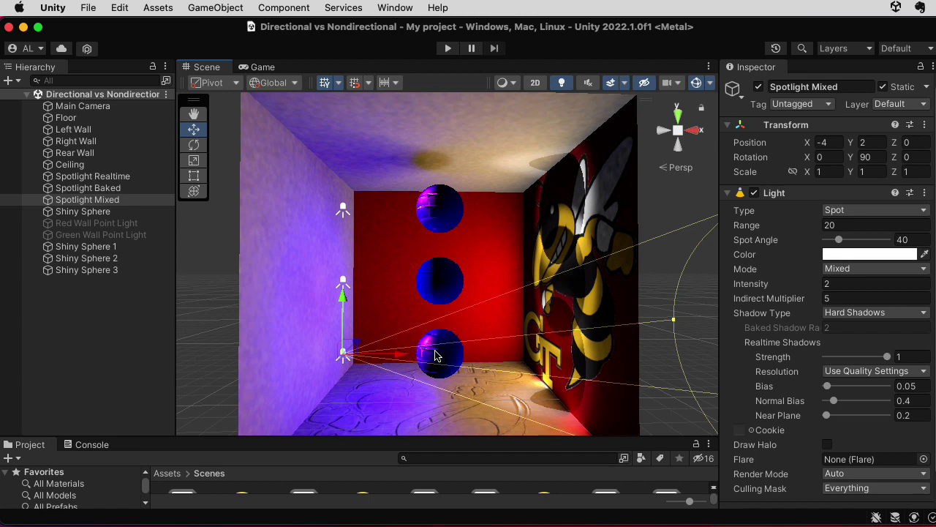
click(345, 289)
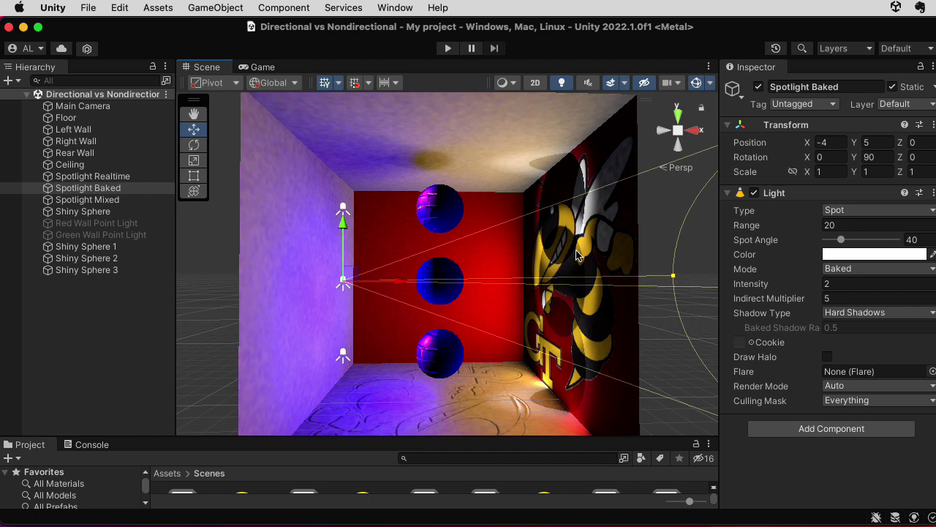
Examine the material maps of the right wall and the floor, collapsing the wall's Mesh Renderer settings.
click(610, 245)
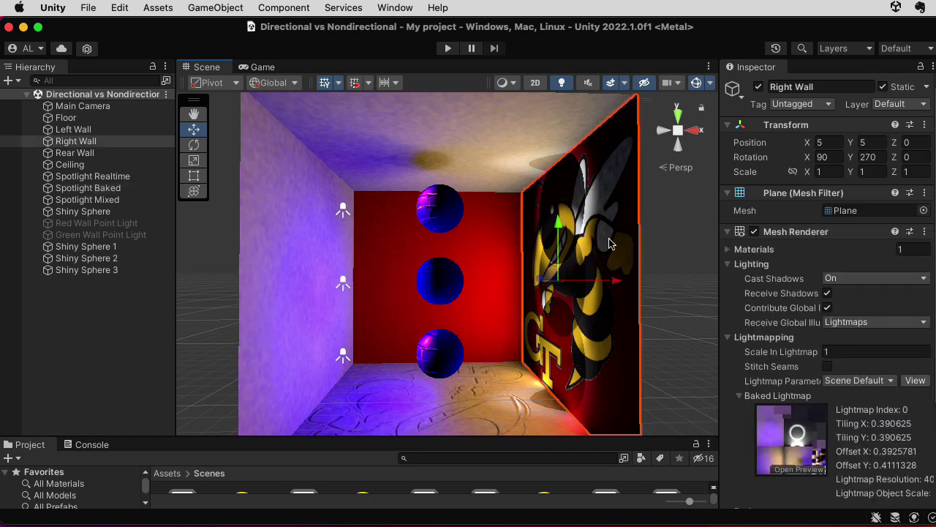
click(796, 232)
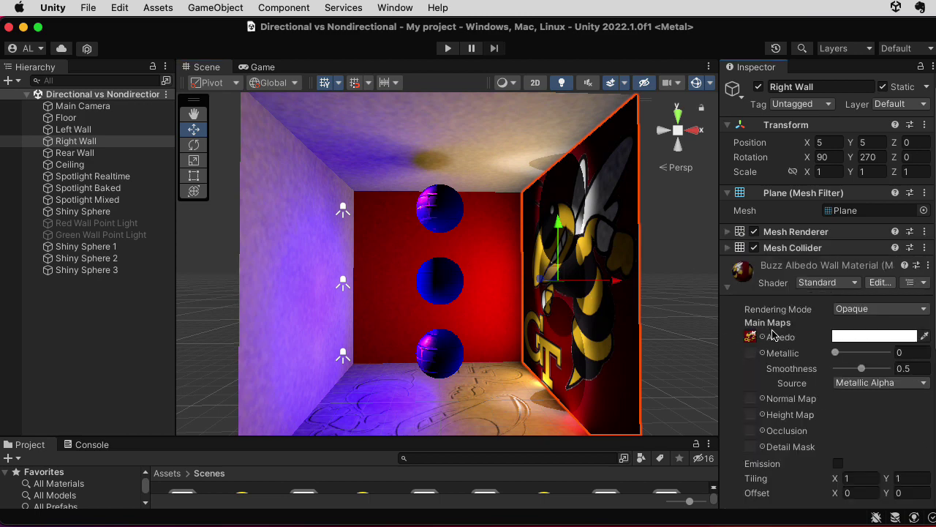
click(489, 390)
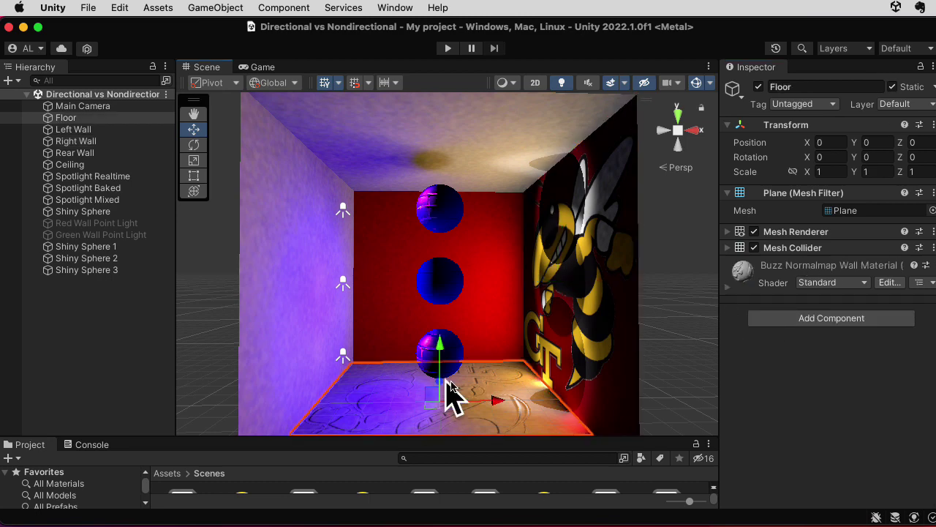
click(728, 287)
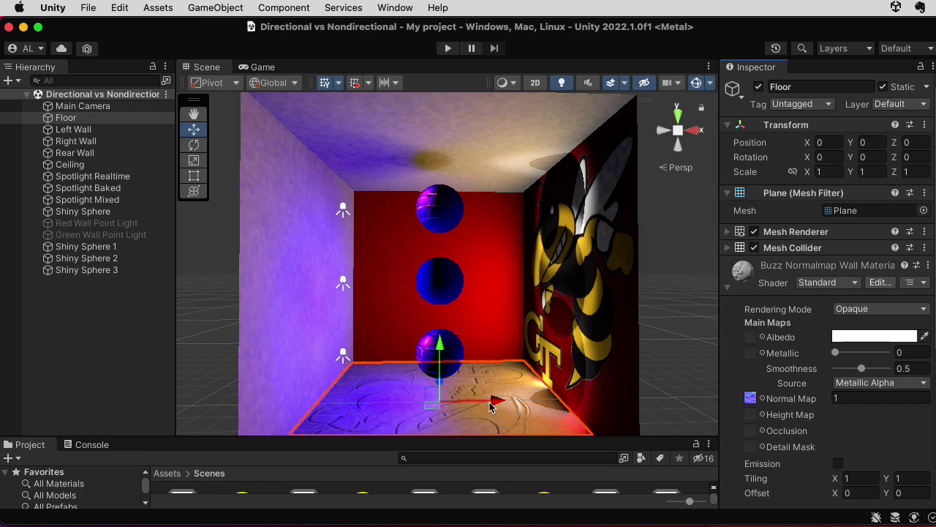
Check how the cones of the mixed, realtime and baked spotlights reach relative to the floor.
click(343, 355)
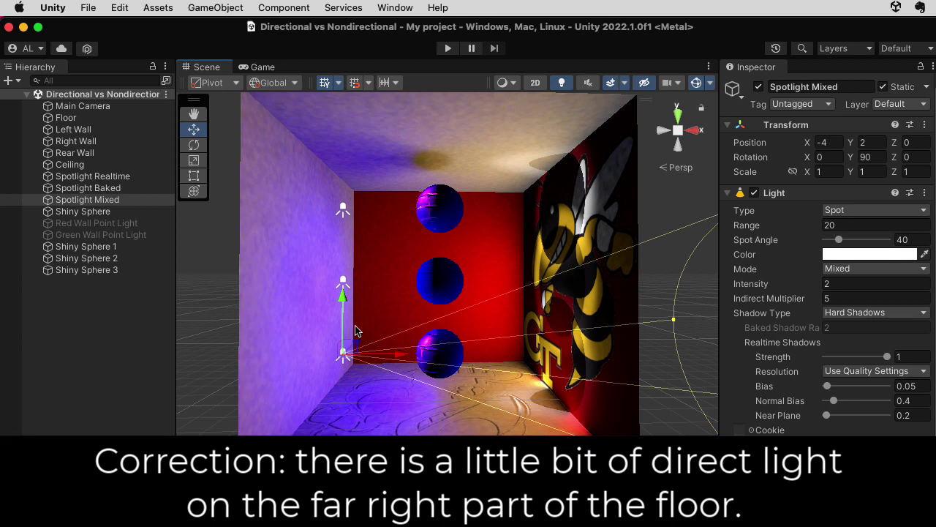
click(343, 210)
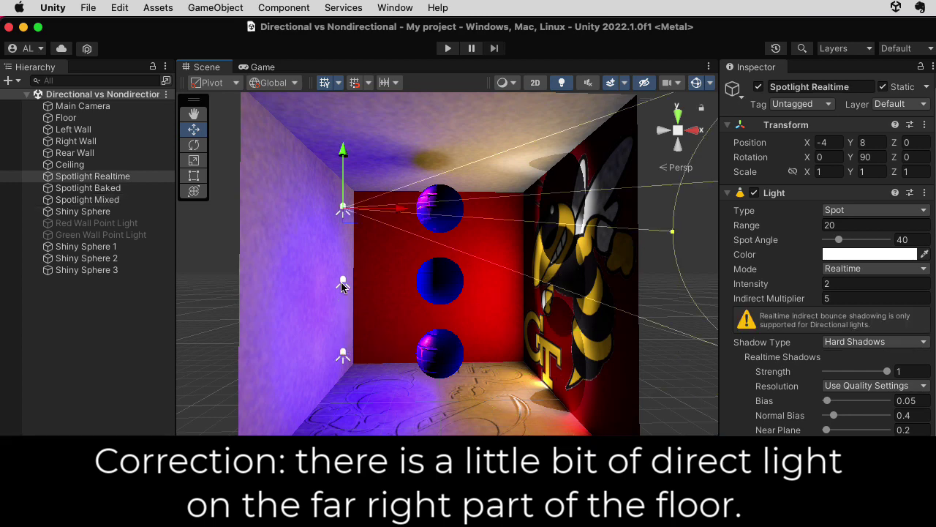
click(343, 285)
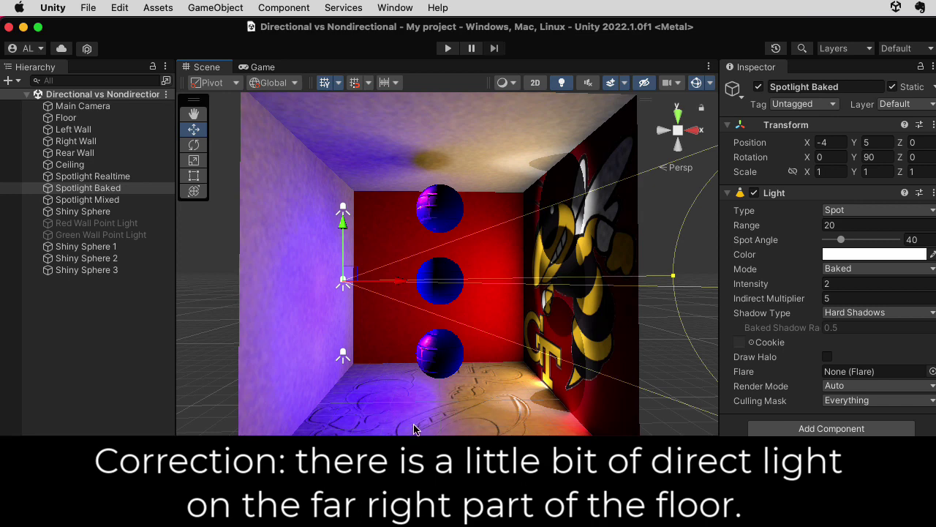
Open the floor's lightmap preview and view its Baked Shadowmask and Baked Directionality maps.
click(459, 401)
click(728, 232)
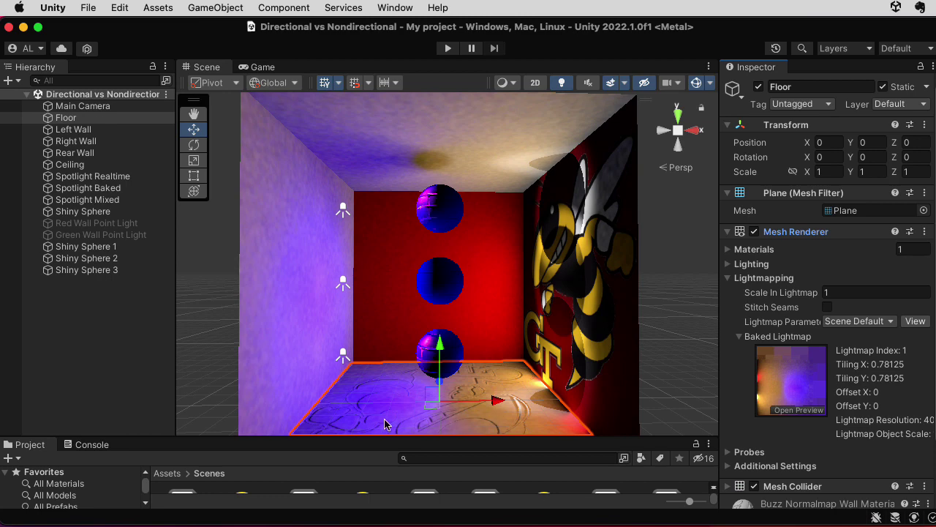
click(816, 411)
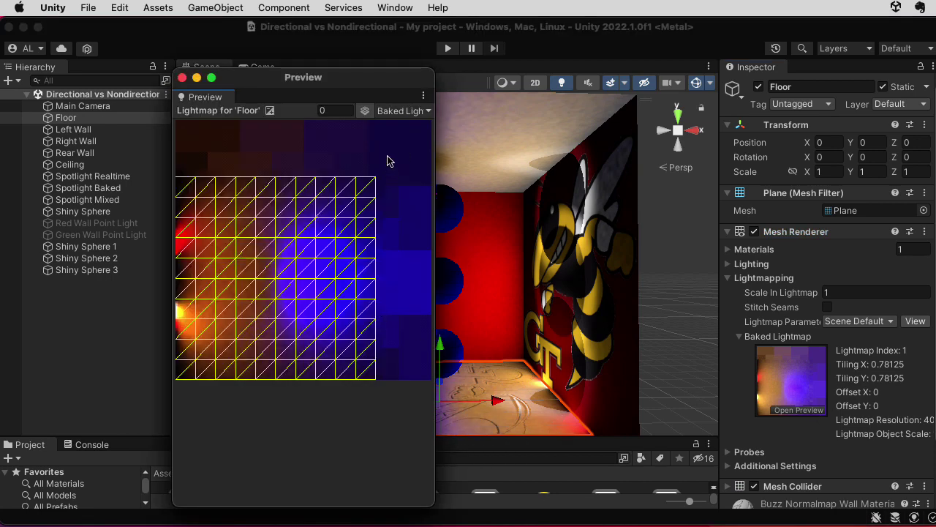
click(404, 112)
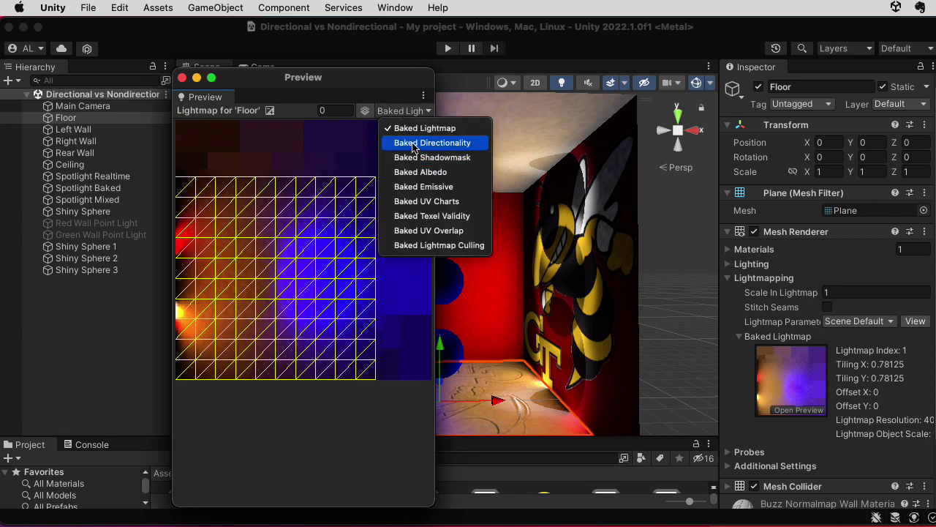
click(413, 158)
click(403, 111)
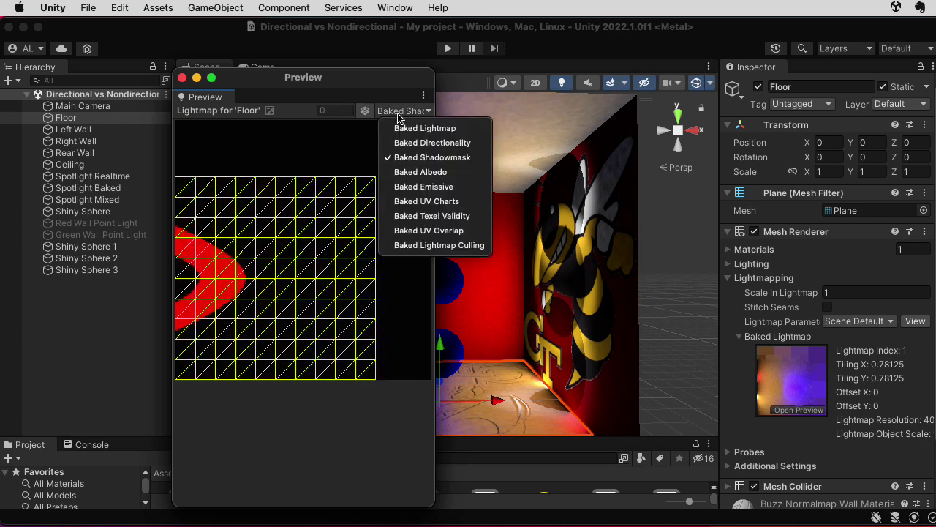
click(406, 145)
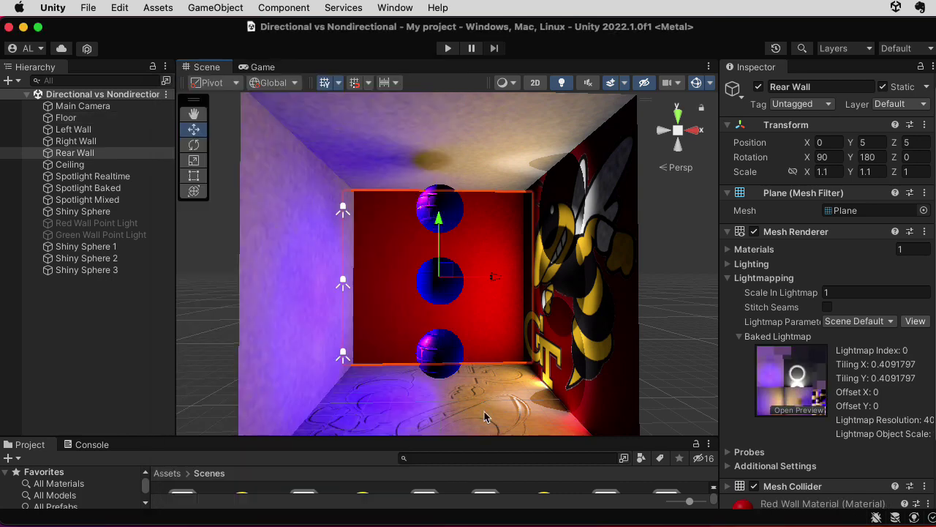
Select the floor and set the scene's lightmapping Directional Mode to Non-Directional in the Lighting settings.
click(424, 404)
click(408, 9)
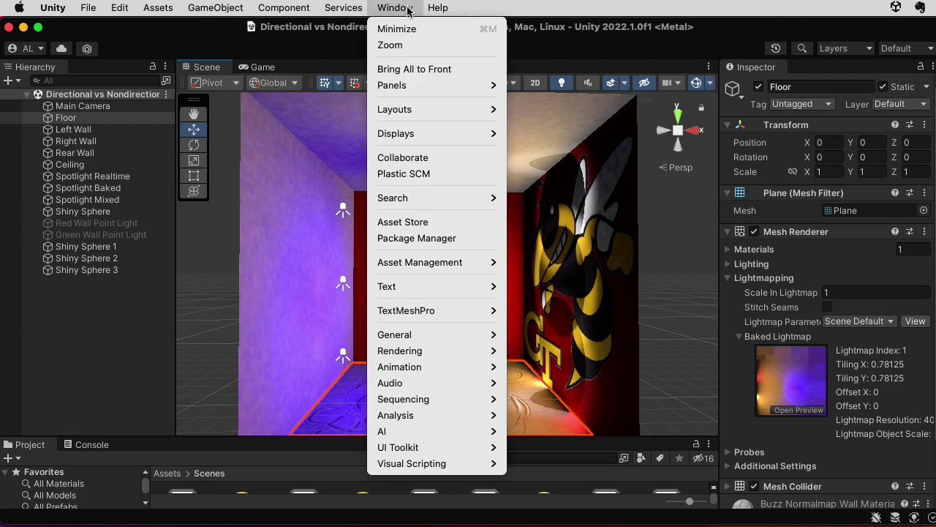
mouse_move(428, 349)
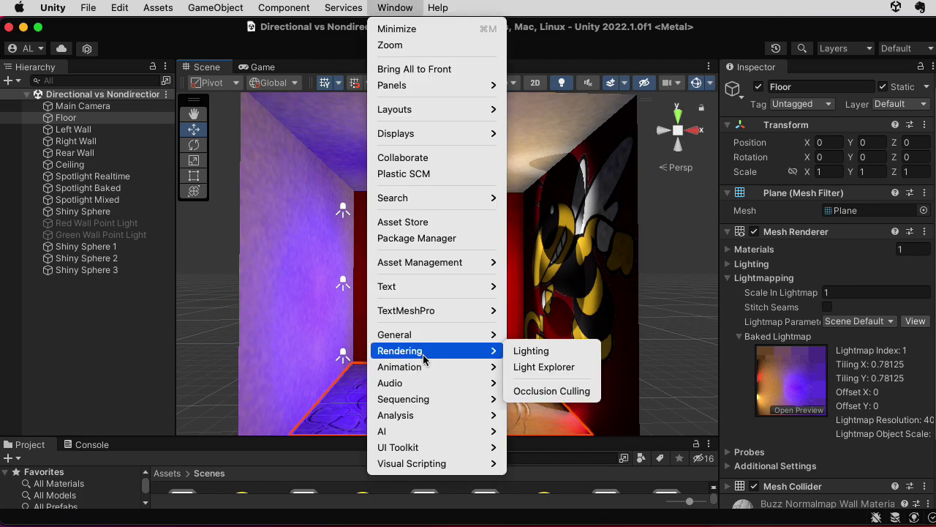
click(527, 350)
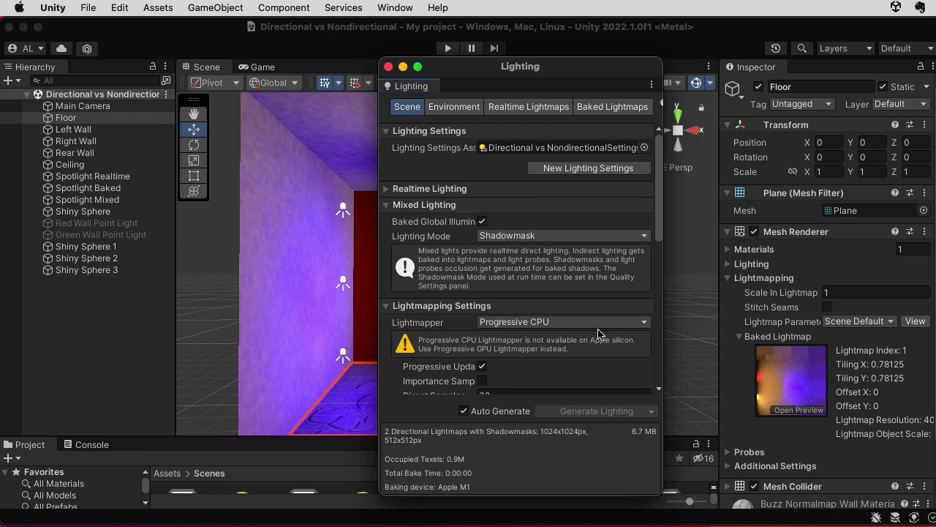
scroll(661, 242, down, 5)
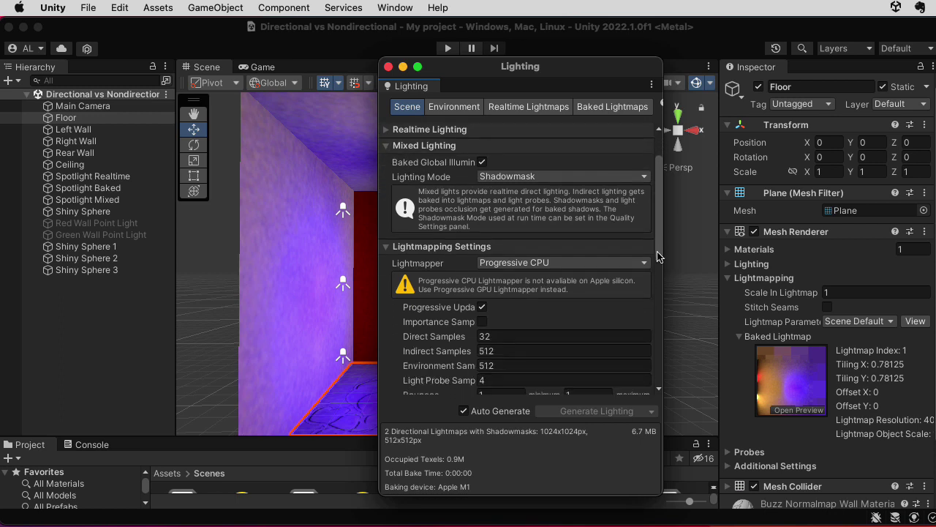
drag(657, 261, 660, 368)
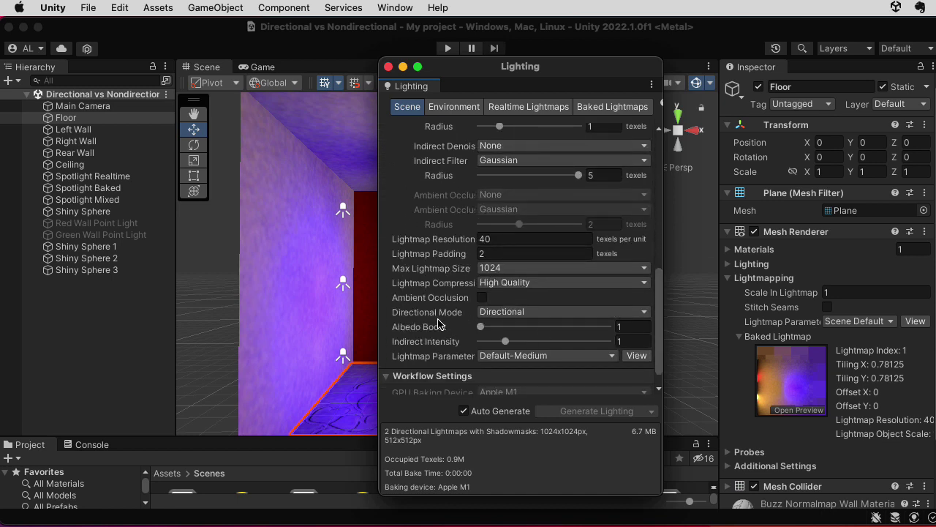
click(495, 312)
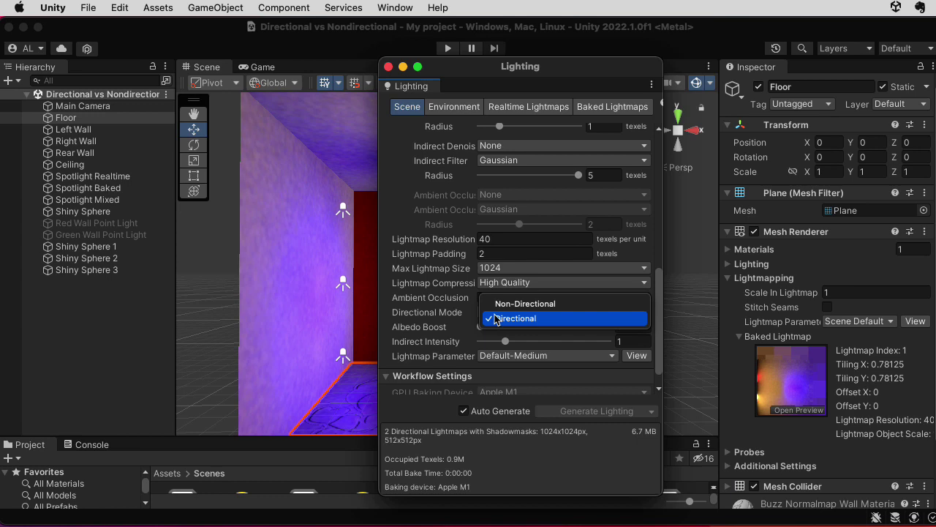
click(504, 303)
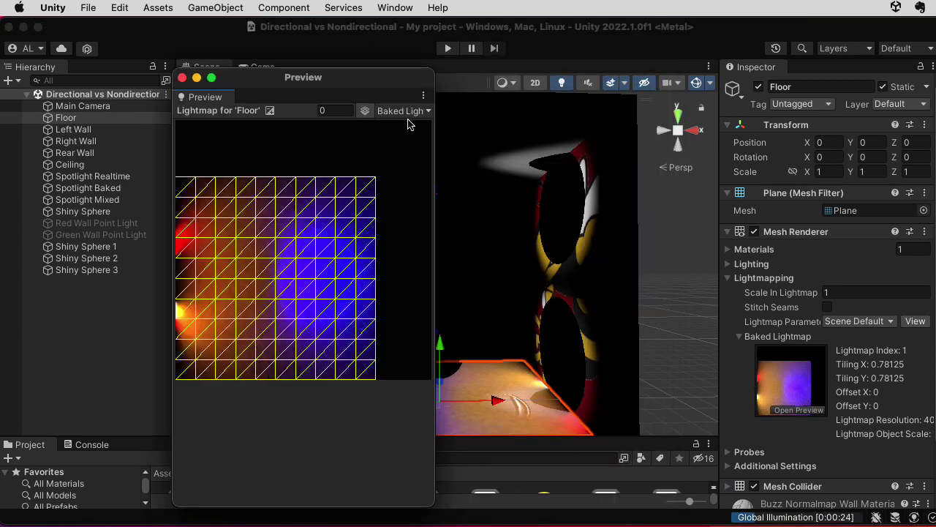
Check which baked map types the floor's lightmap preview offers in Non-Directional mode.
click(403, 110)
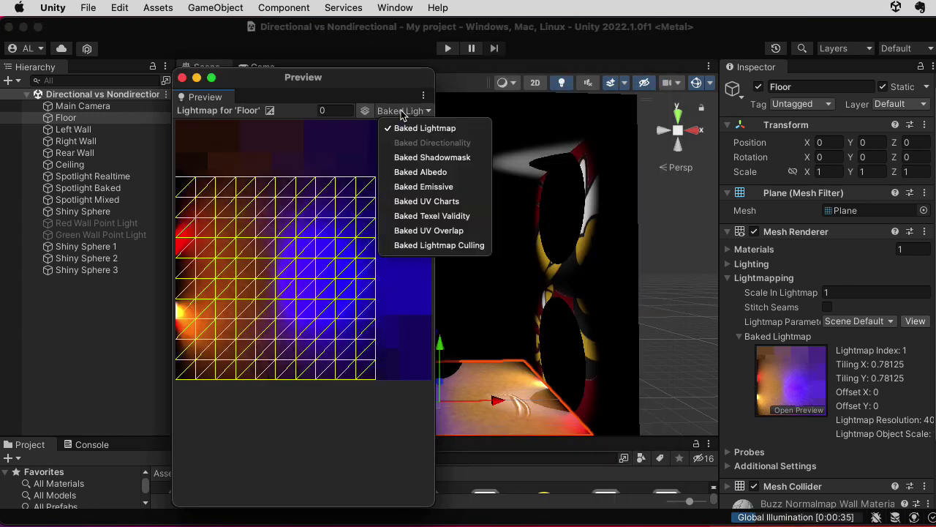